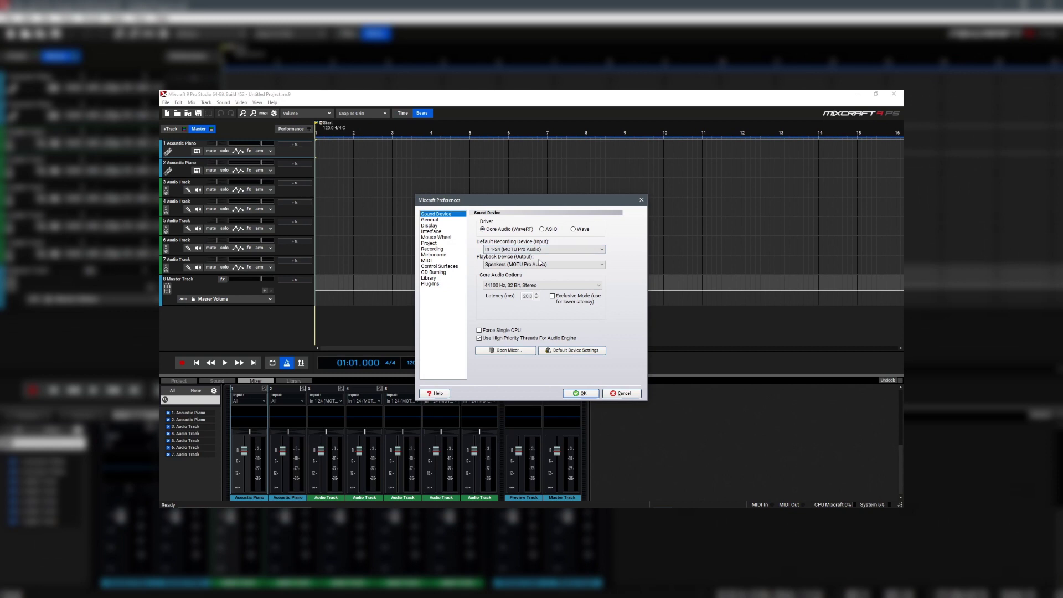
Step: Set the project key to E
{"action": "left_click", "coordinate": [539, 264]}
{"action": "left_click", "coordinate": [536, 279]}
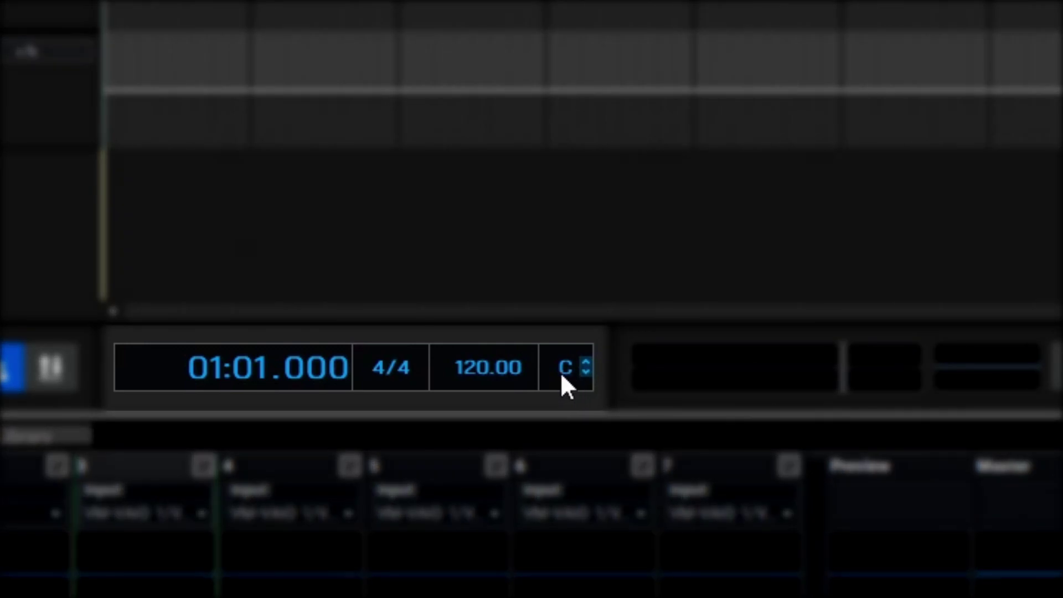
{"action": "double_click", "coordinate": [560, 372]}
{"action": "type", "text": "e"}
{"action": "key", "text": "Return"}
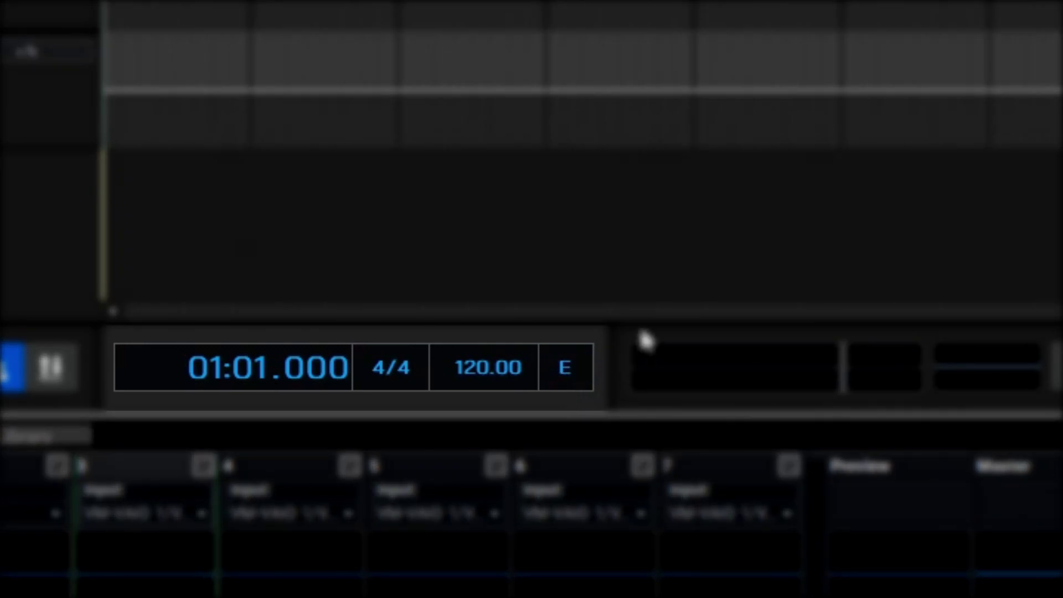
Step: Try tap tempo, then set the project tempo to 92 BPM
{"action": "double_click", "coordinate": [478, 376]}
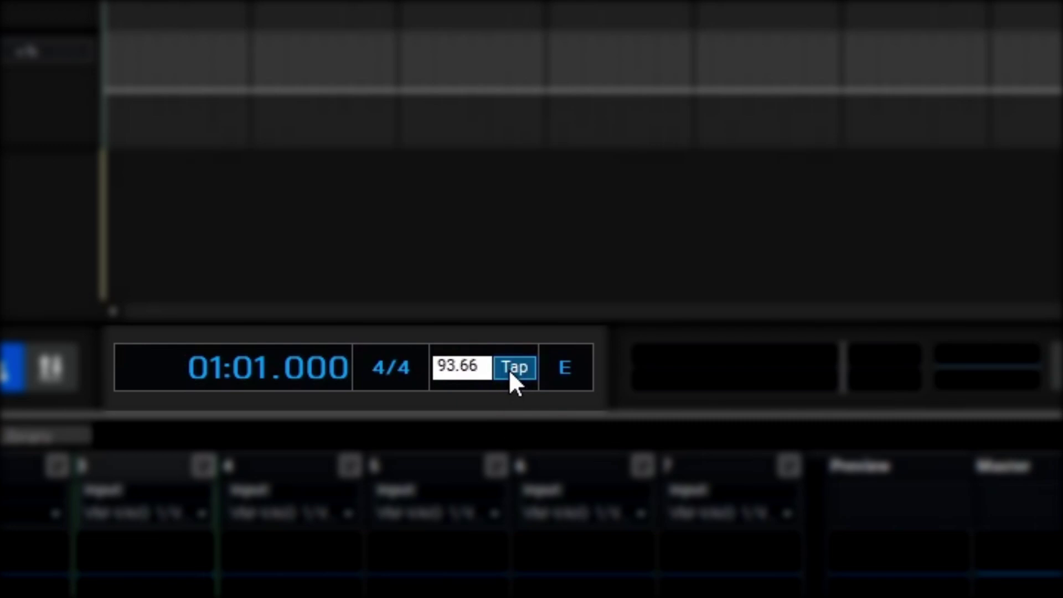
{"action": "left_click", "coordinate": [508, 368]}
{"action": "left_click", "coordinate": [508, 368]}
{"action": "left_click", "coordinate": [508, 368]}
{"action": "left_click", "coordinate": [508, 368]}
{"action": "left_click_drag", "start_coordinate": [482, 370], "coordinate": [429, 370]}
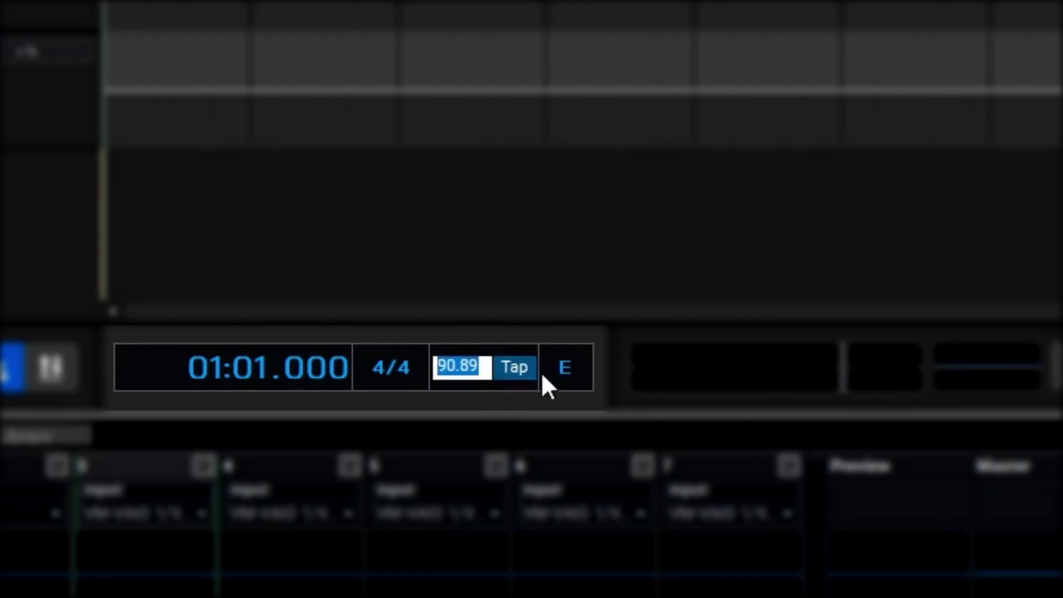
{"action": "type", "text": "92"}
{"action": "key", "text": "Return"}
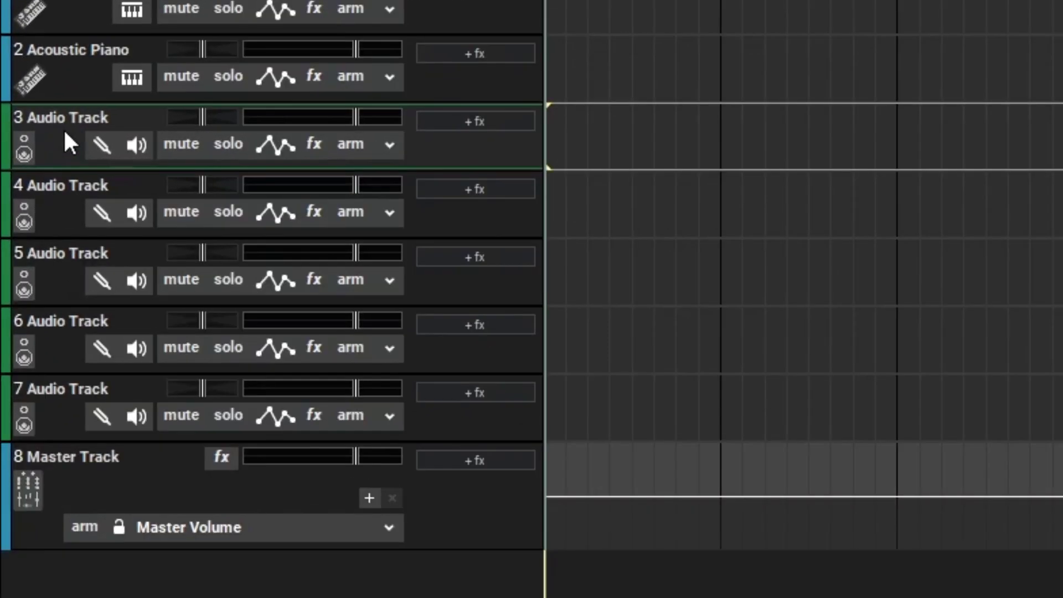
Step: Rename tracks 3 and 4 to 'Acoustic 1' and 'Acoustic 2'
{"action": "double_click", "coordinate": [63, 125]}
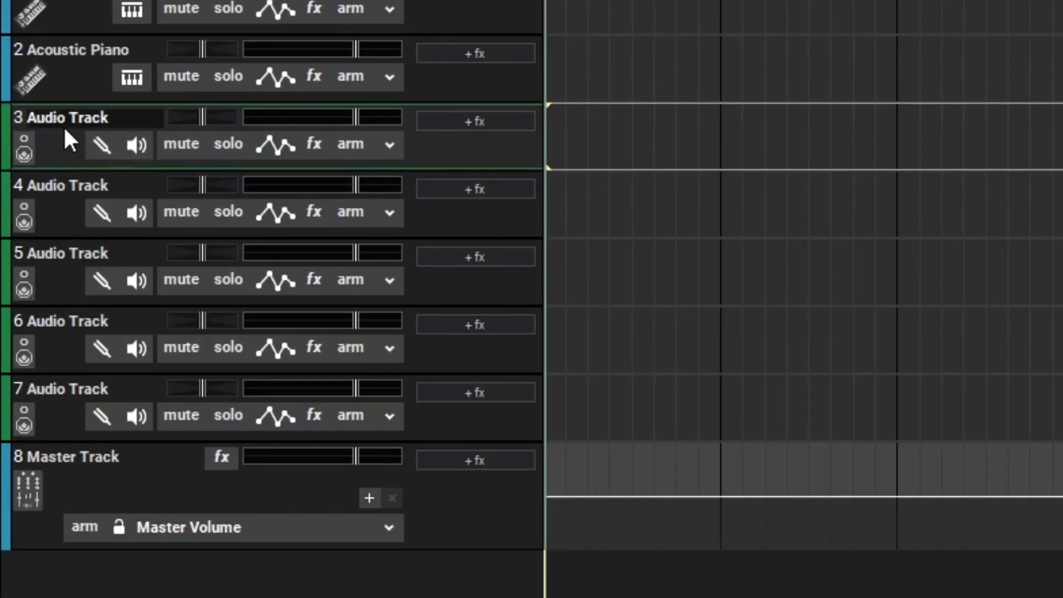
{"action": "left_click", "coordinate": [66, 118]}
{"action": "key", "text": "ctrl+a"}
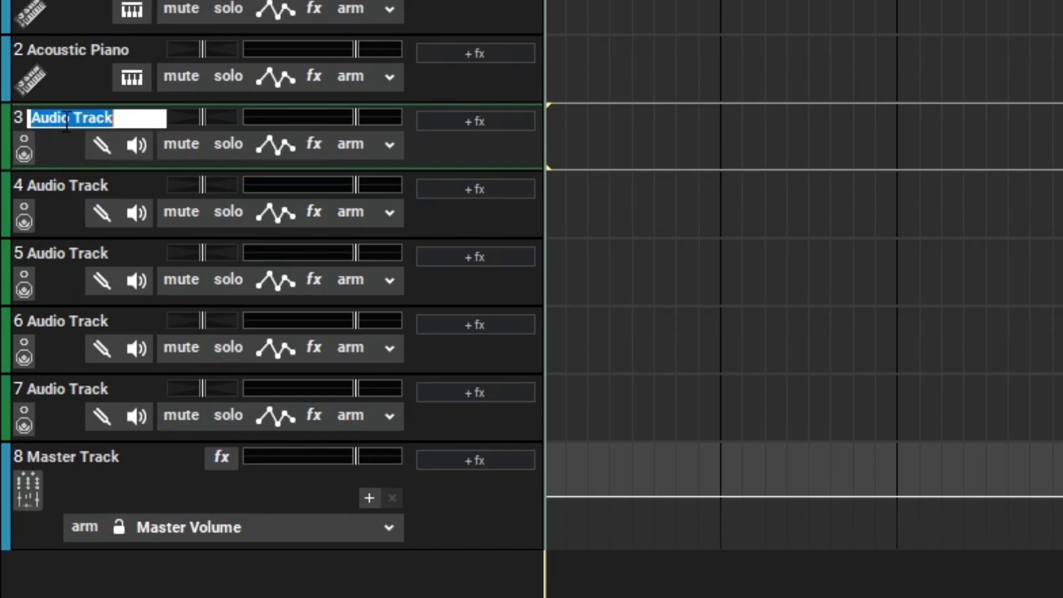
{"action": "type", "text": "Acoustic 1"}
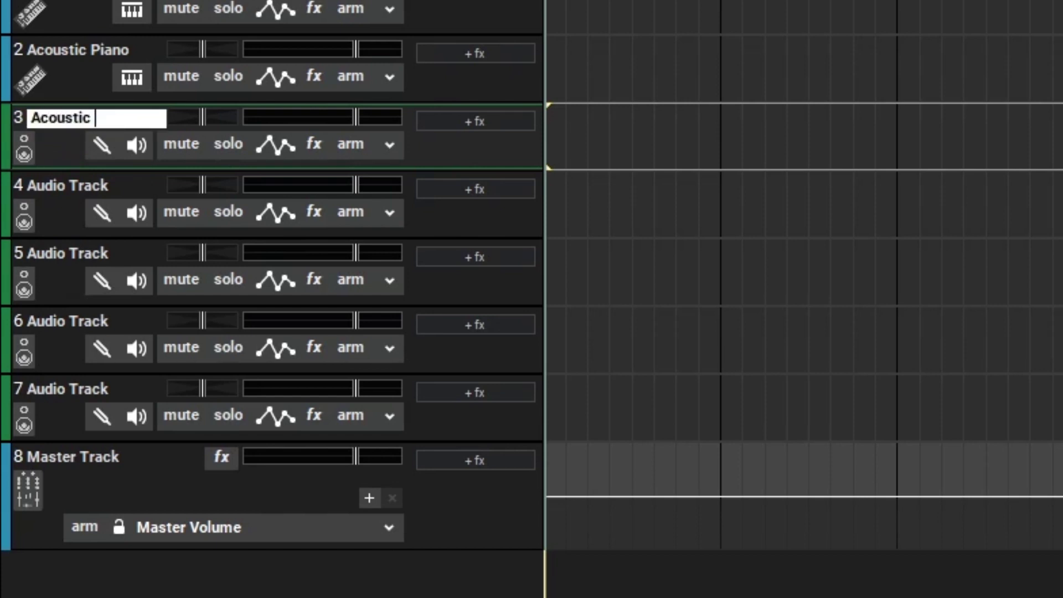
{"action": "key", "text": "Return"}
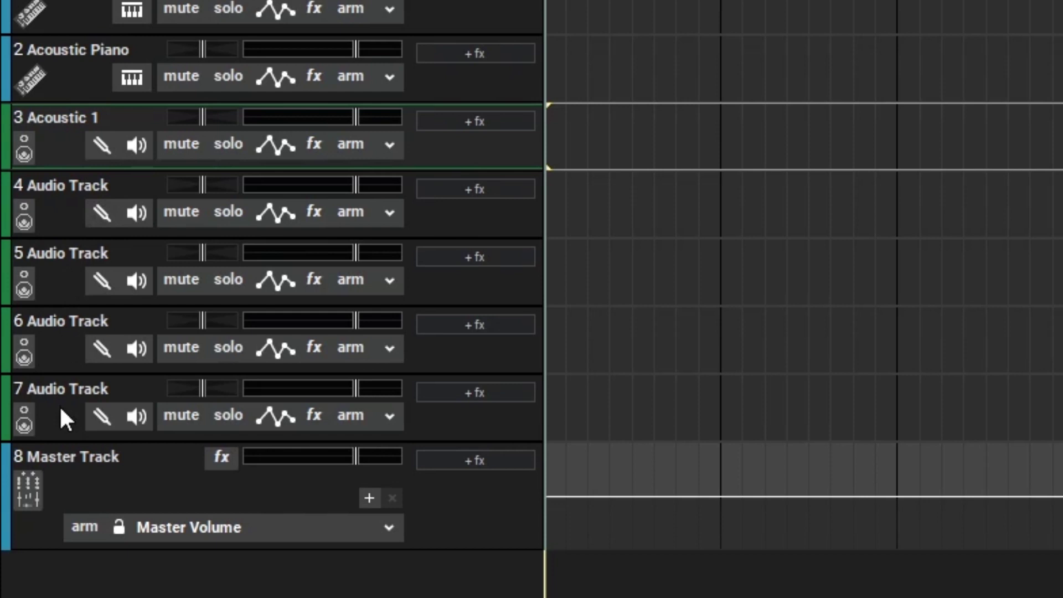
{"action": "double_click", "coordinate": [59, 186]}
{"action": "type", "text": "Acoustic 2"}
{"action": "key", "text": "Return"}
Step: Rename tracks 5, 6 and 7 to 'Electric 1', 'Electric 2' and 'Bass'
{"action": "double_click", "coordinate": [61, 253]}
{"action": "type", "text": "Electric 1"}
{"action": "key", "text": "Return"}
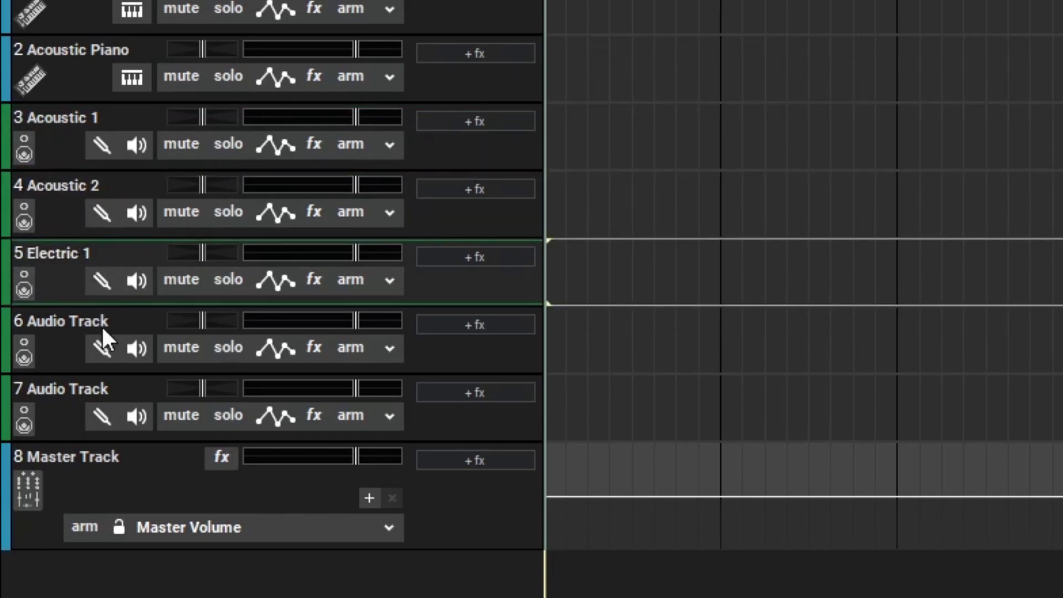
{"action": "double_click", "coordinate": [102, 325]}
{"action": "type", "text": "Electric 2"}
{"action": "key", "text": "Return"}
{"action": "double_click", "coordinate": [87, 388]}
{"action": "type", "text": "Bass"}
{"action": "key", "text": "Return"}
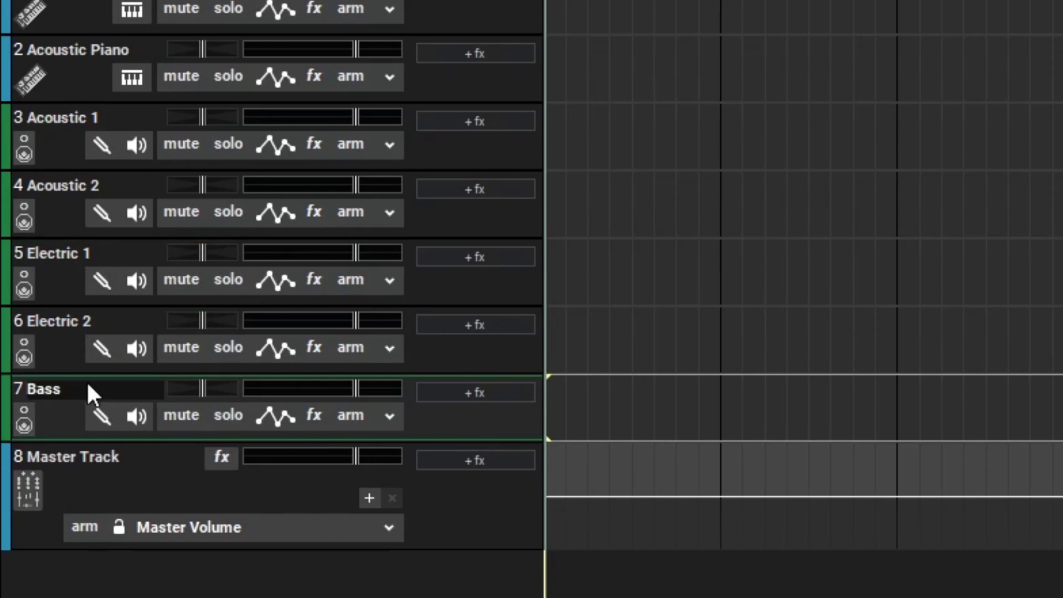
Step: Arm the Acoustic 1 track to record from Mic 1/Mic 2 Left Channel (Input 1)
{"action": "left_click", "coordinate": [62, 144]}
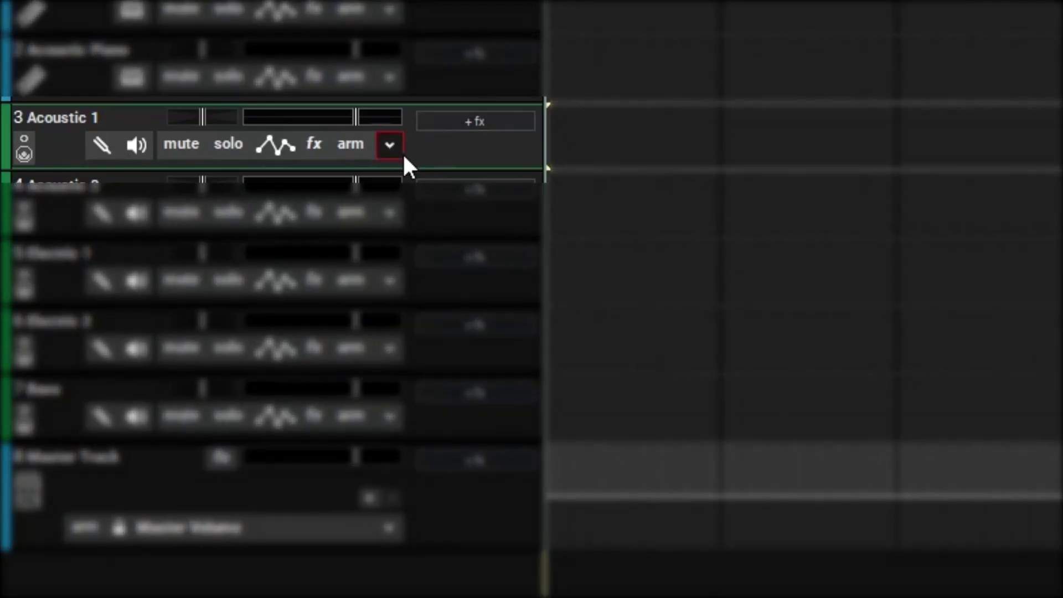
{"action": "left_click", "coordinate": [402, 154]}
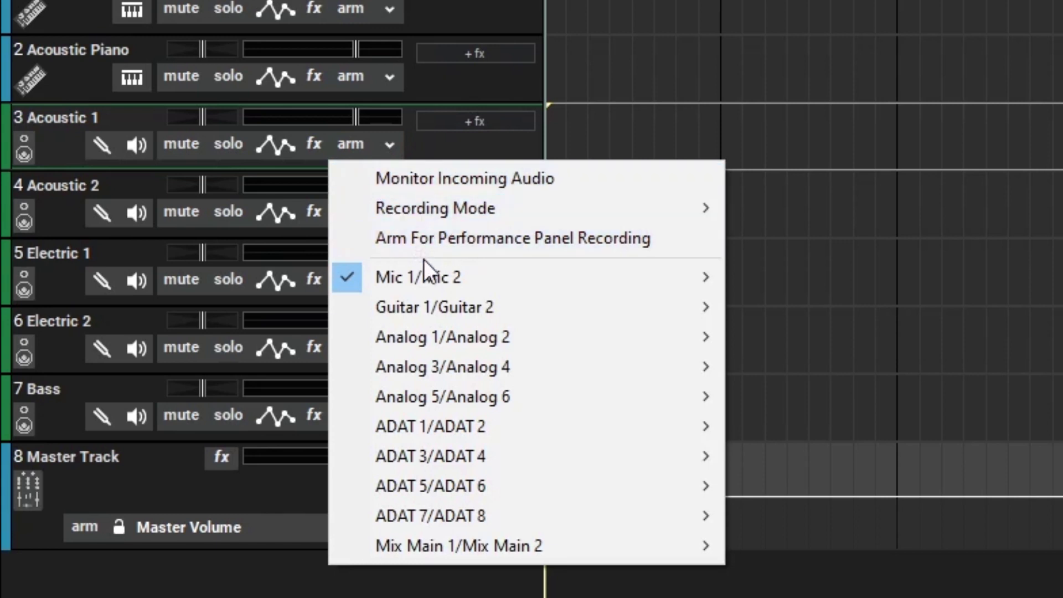
{"action": "mouse_move", "coordinate": [425, 275]}
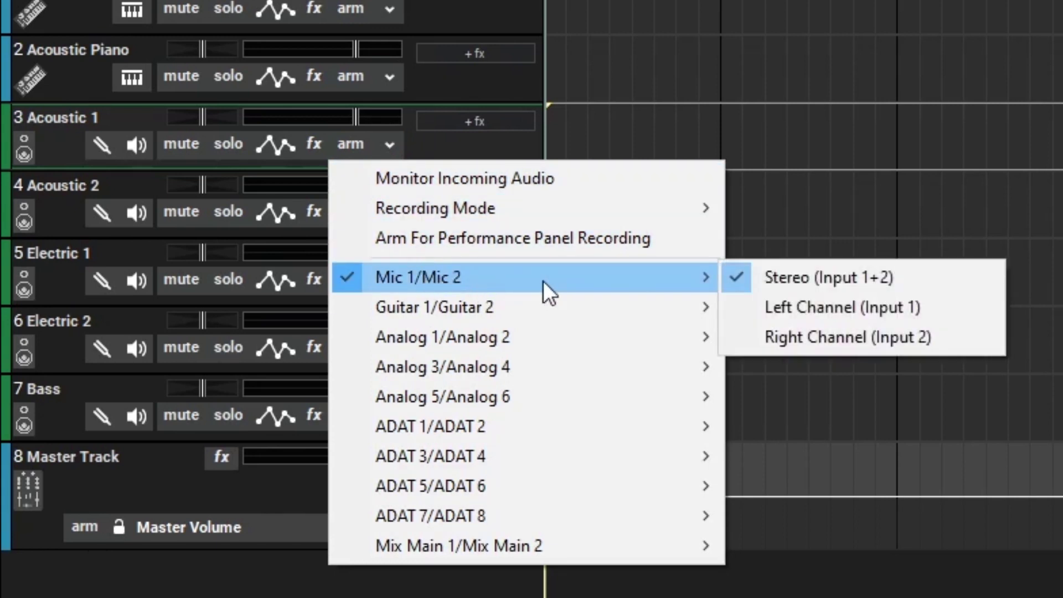
{"action": "left_click", "coordinate": [852, 299]}
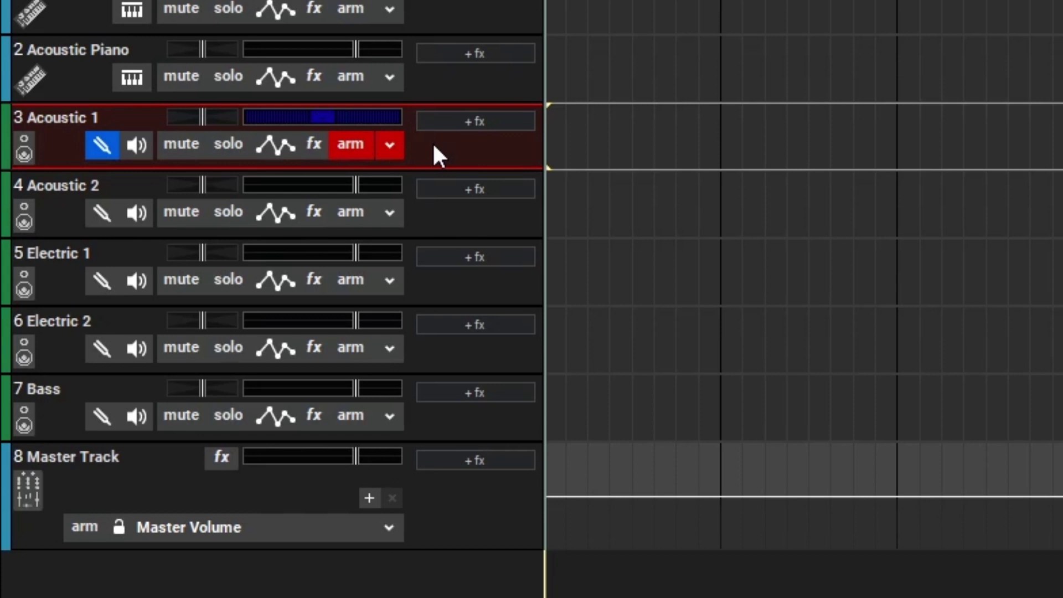
{"action": "left_click", "coordinate": [111, 157]}
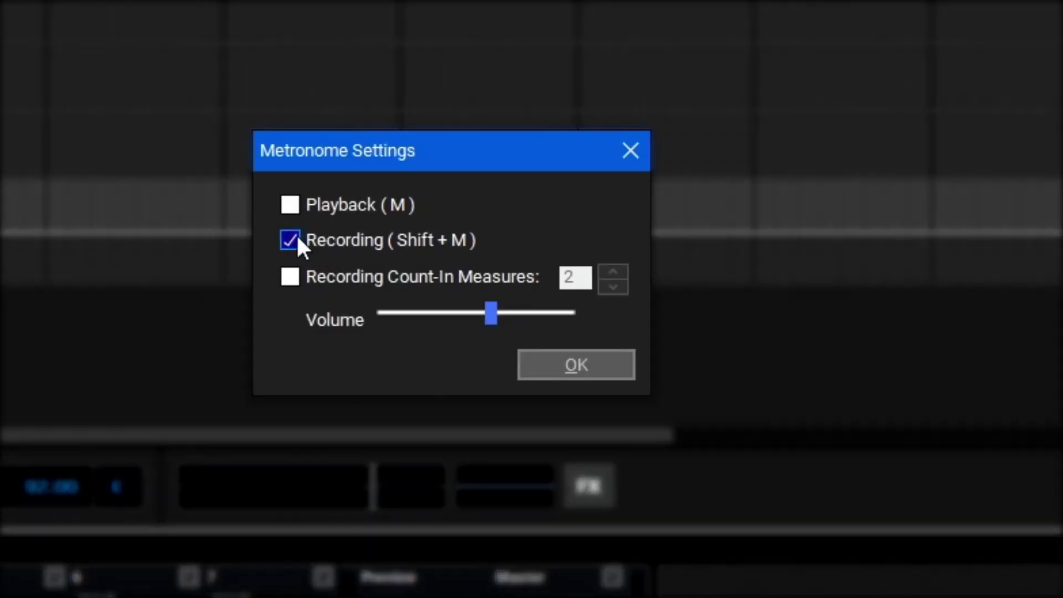
Step: Raise the metronome volume to about 63% and confirm the settings
{"action": "left_click_drag", "start_coordinate": [490, 313], "coordinate": [499, 313]}
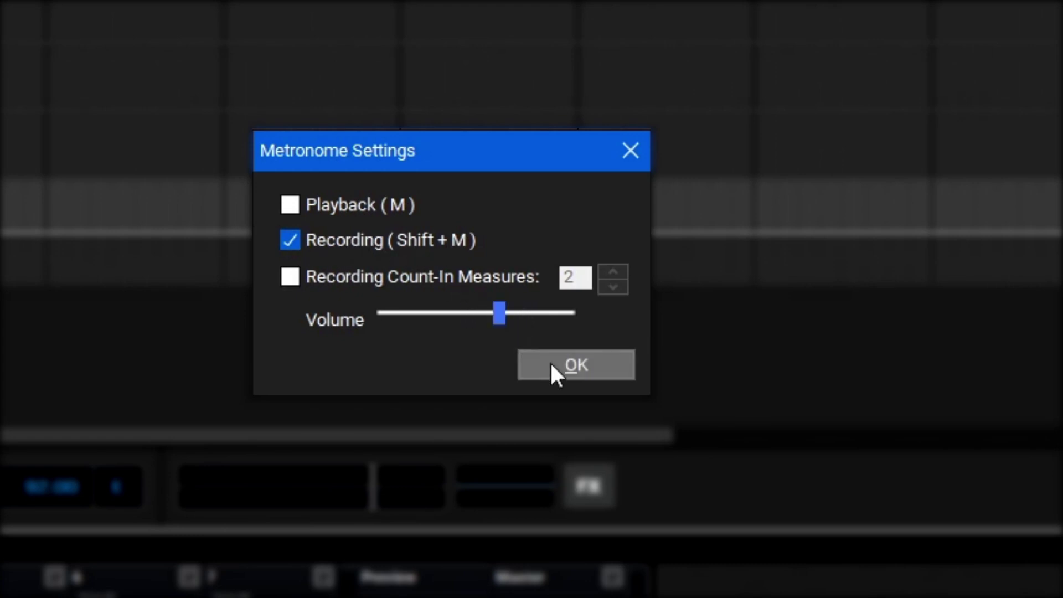
{"action": "left_click", "coordinate": [549, 361]}
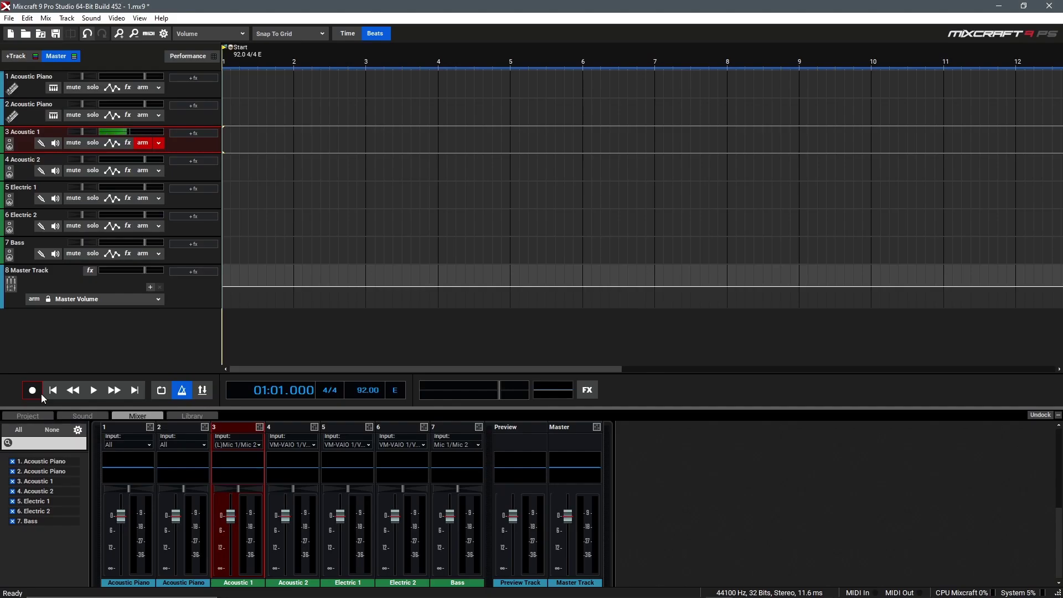
Step: Record an Acoustic 1 take on track 3 from bar 1 to about bar 12
{"action": "left_click", "coordinate": [41, 394]}
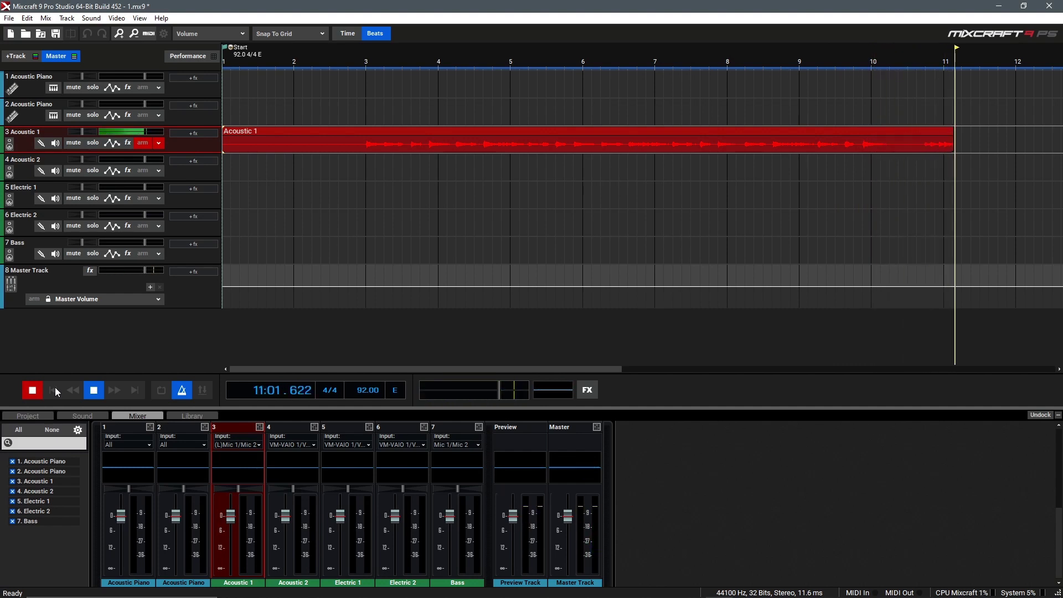
{"action": "left_click", "coordinate": [93, 389]}
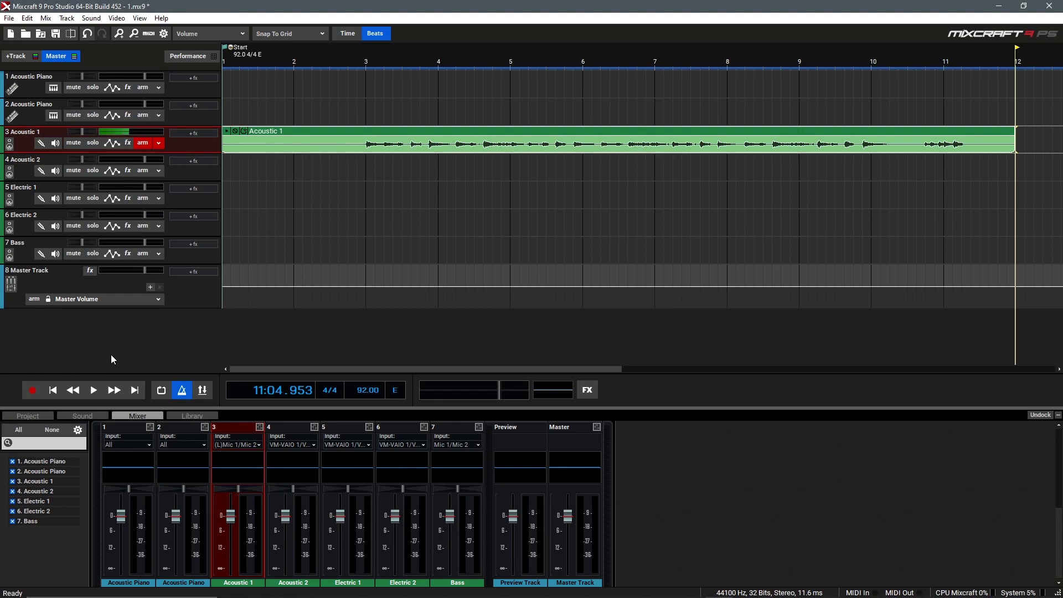
Step: Disarm track 3, keeping the recorded Acoustic 1 clip
{"action": "left_click", "coordinate": [144, 145]}
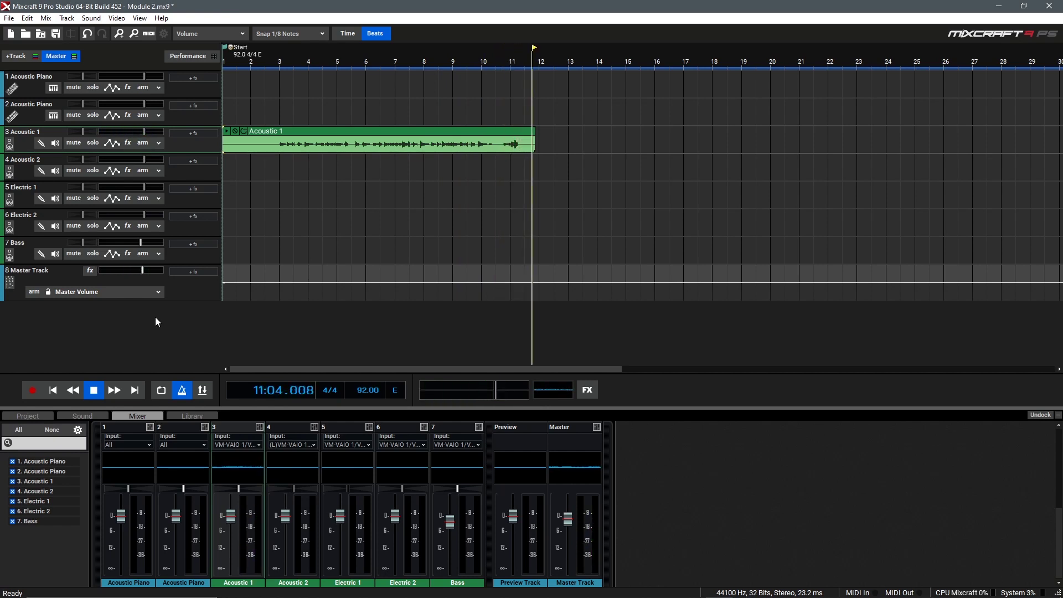
Step: Listen from bar 1, then trim the Acoustic 1 clip's start to bar 3
{"action": "scroll", "coordinate": [227, 62], "scroll_direction": "up", "scroll_amount": 3}
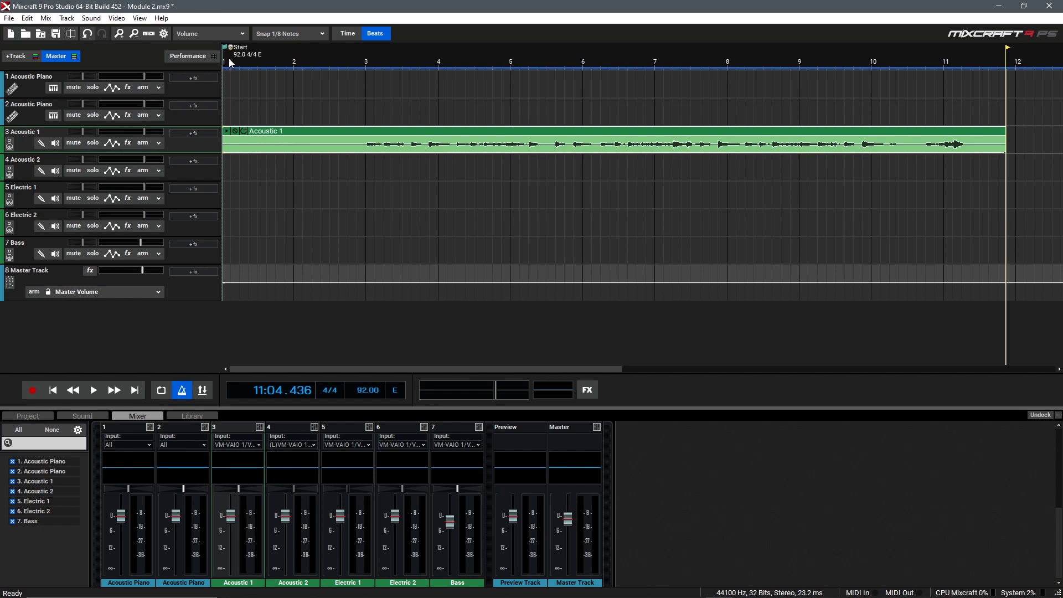
{"action": "left_click", "coordinate": [224, 62]}
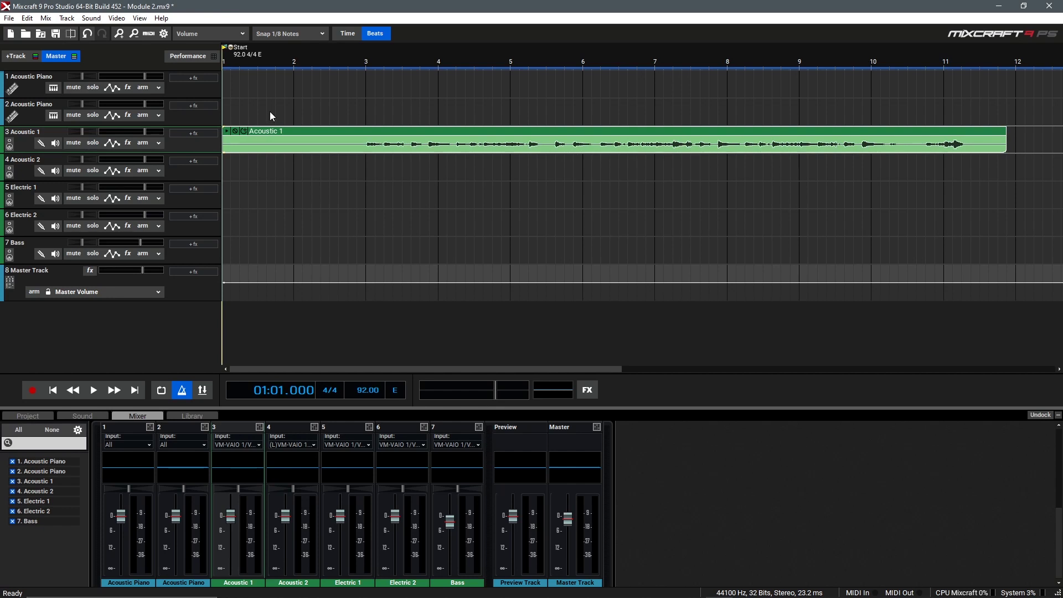
{"action": "key", "text": "space"}
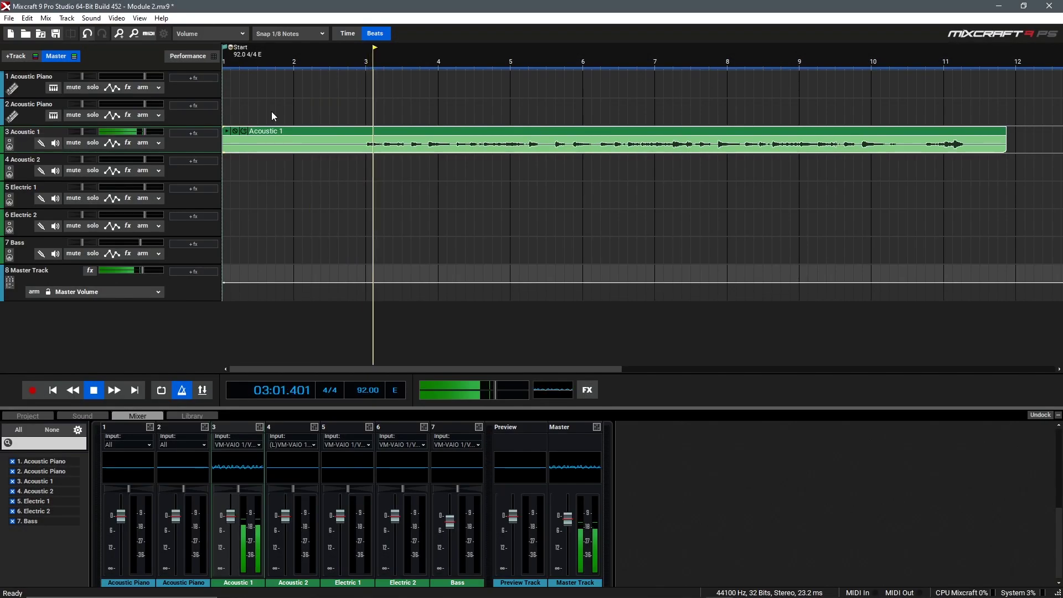
{"action": "key", "text": "space"}
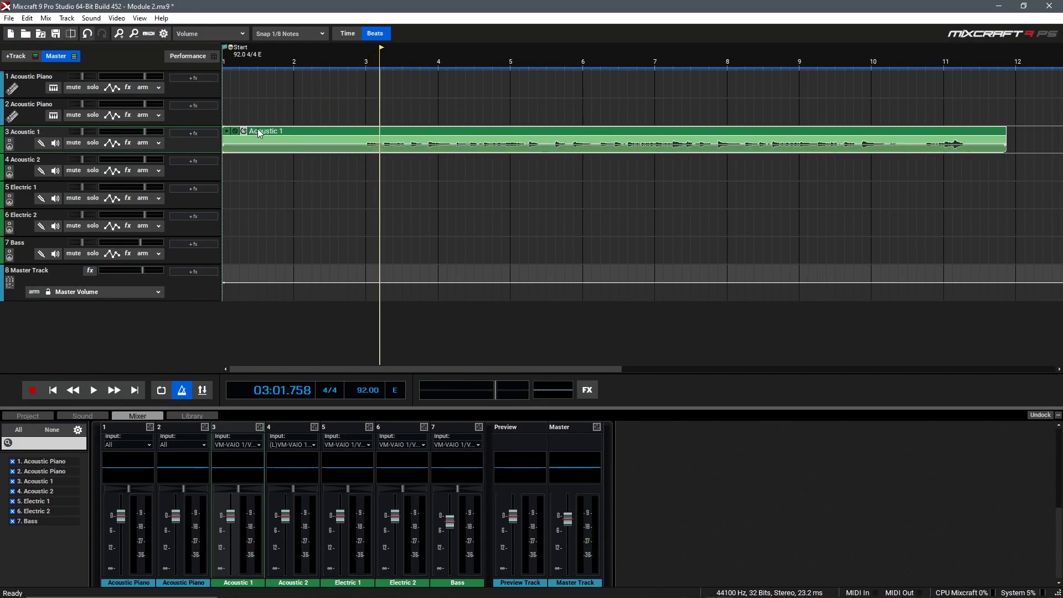
{"action": "mouse_move", "coordinate": [271, 133]}
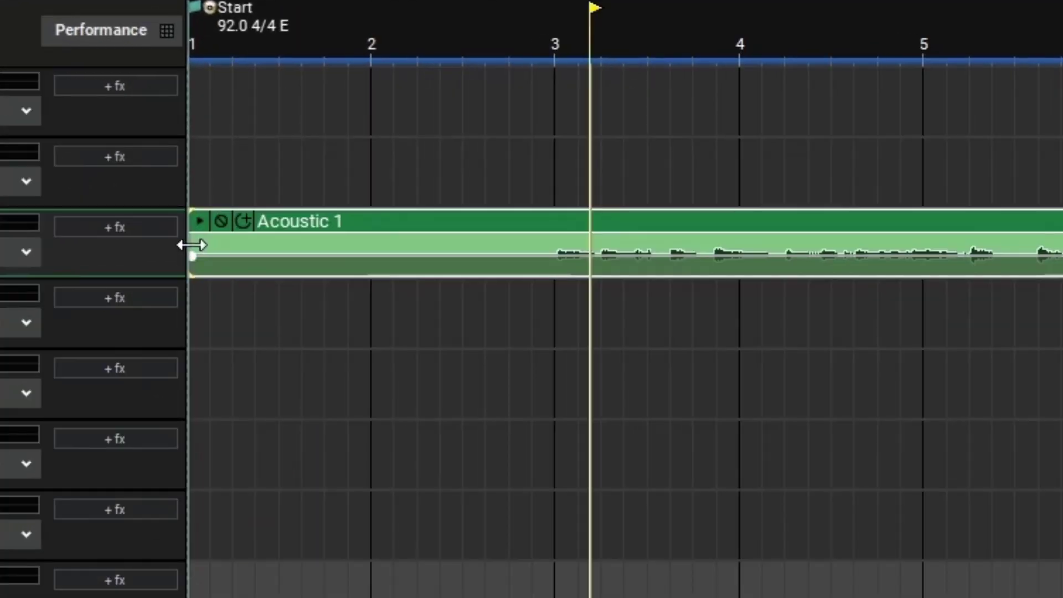
{"action": "left_click_drag", "start_coordinate": [191, 244], "coordinate": [561, 235]}
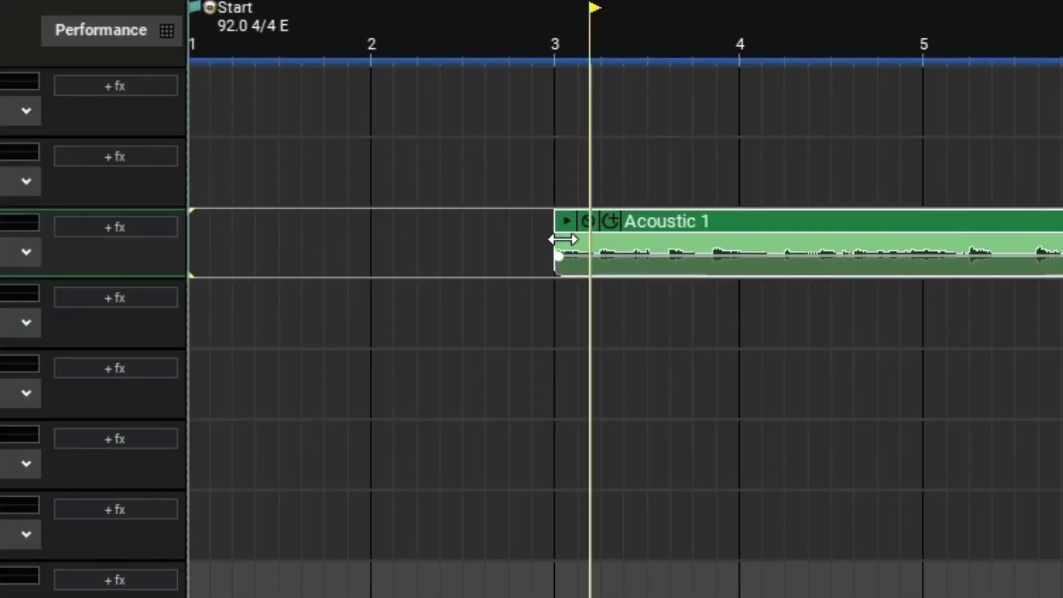
{"action": "mouse_move", "coordinate": [547, 244]}
{"action": "left_mouse_down"}
{"action": "mouse_move", "coordinate": [445, 246]}
{"action": "mouse_move", "coordinate": [560, 248]}
{"action": "mouse_move", "coordinate": [548, 254]}
{"action": "left_mouse_up"}
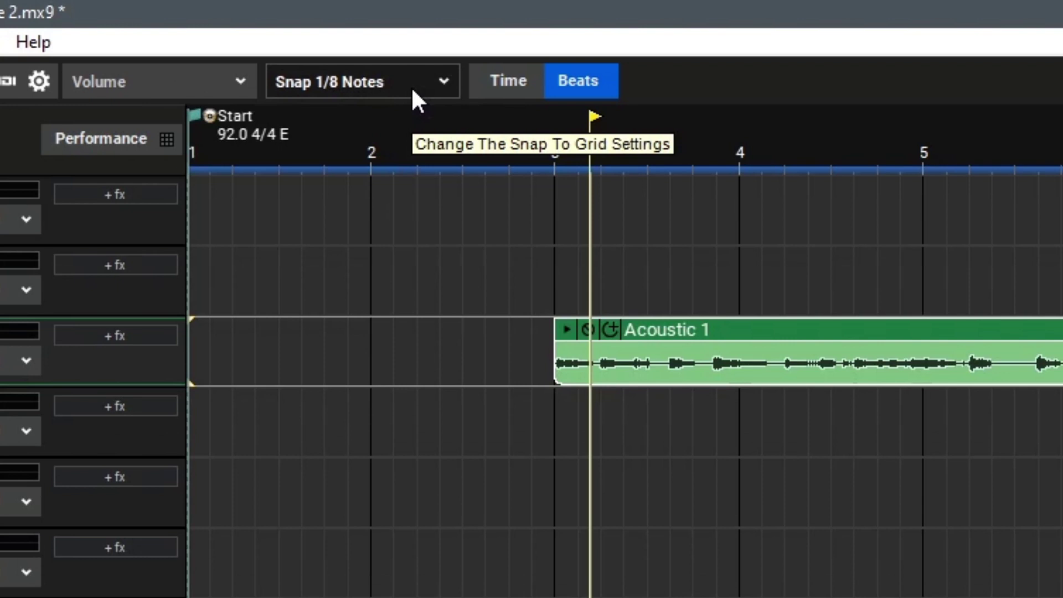
{"action": "left_click", "coordinate": [411, 87]}
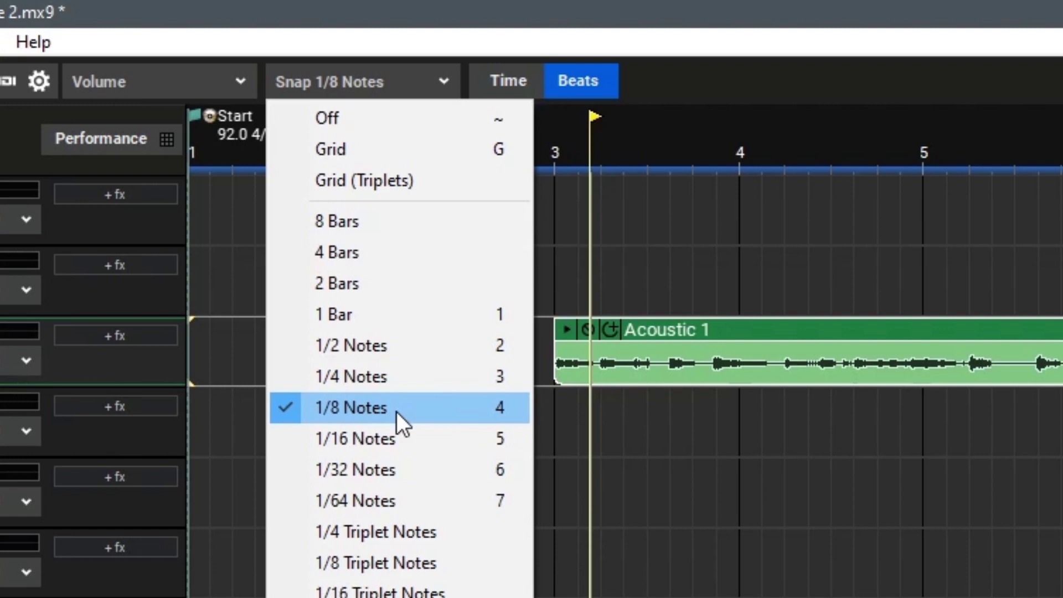
{"action": "left_click", "coordinate": [397, 411]}
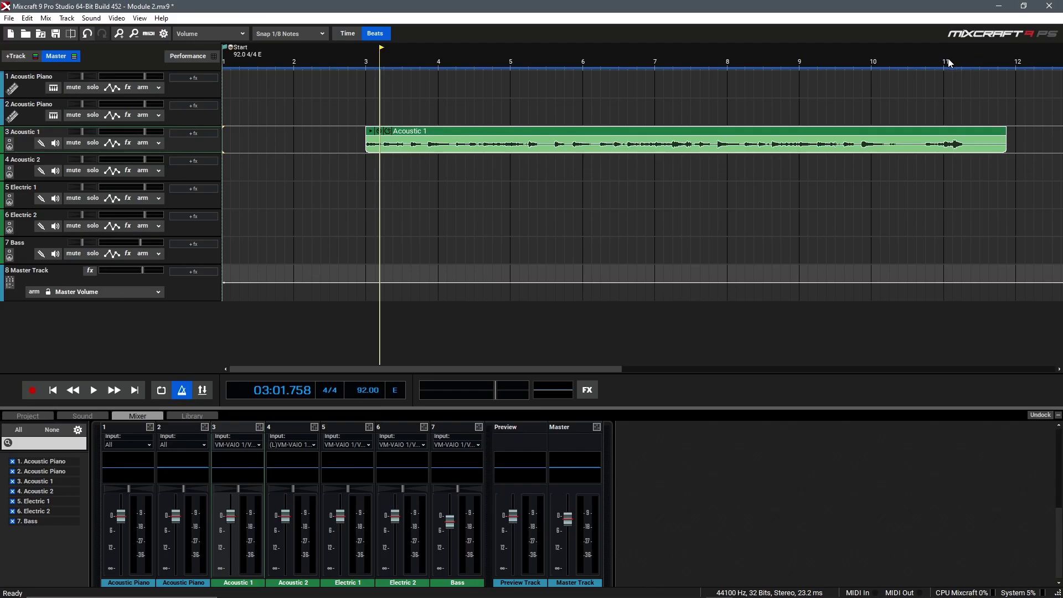
Step: Trim the Acoustic 1 clip's end back to about bar 11.6, then select Acoustic 2 at bar 1
{"action": "left_click", "coordinate": [948, 61]}
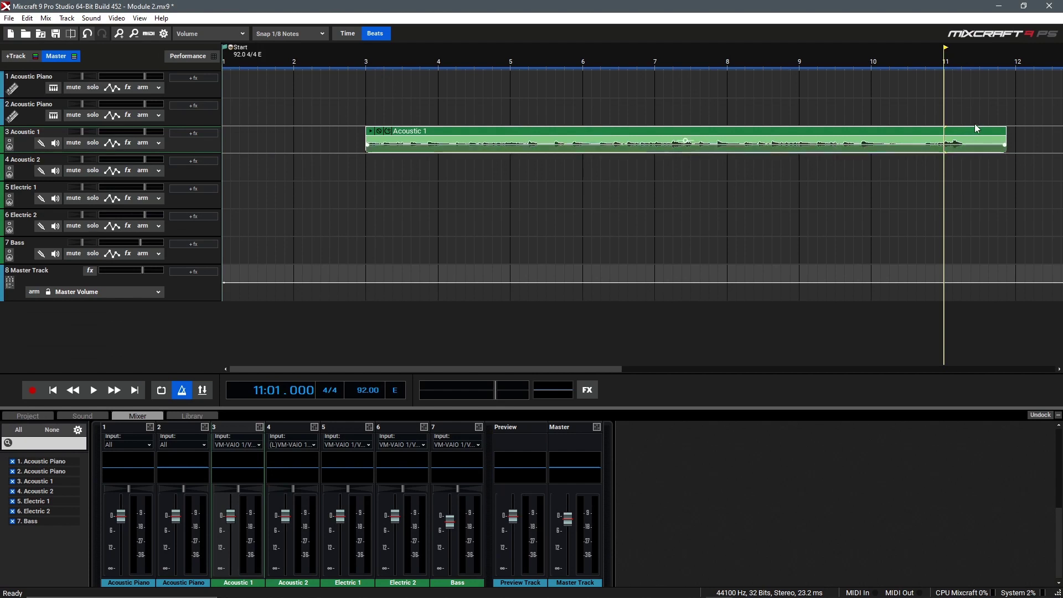
{"action": "key", "text": "space"}
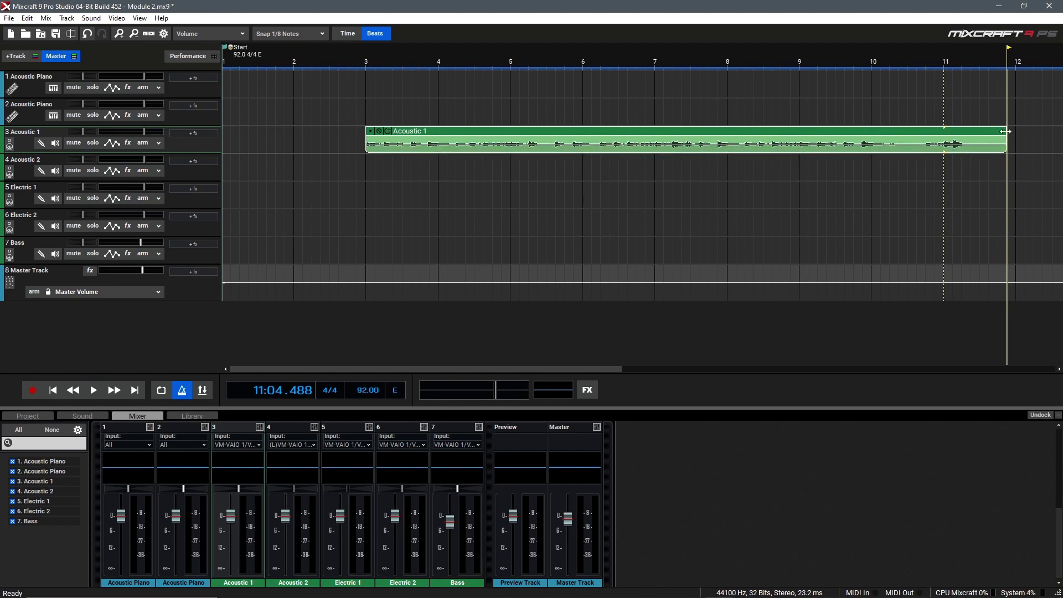
{"action": "left_click_drag", "start_coordinate": [1004, 132], "coordinate": [985, 131]}
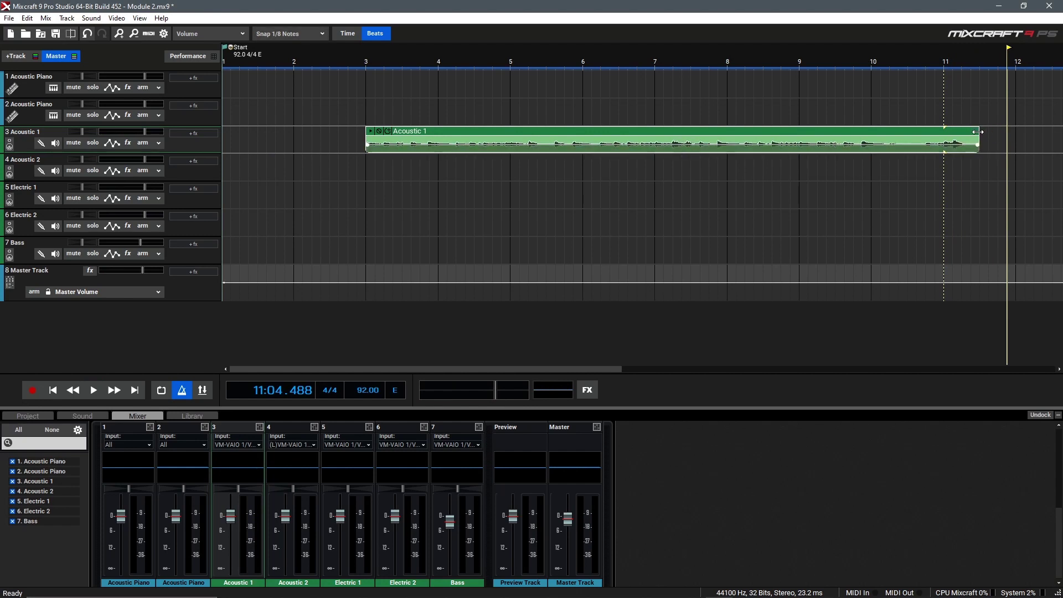
{"action": "left_click", "coordinate": [945, 70]}
{"action": "key", "text": "space"}
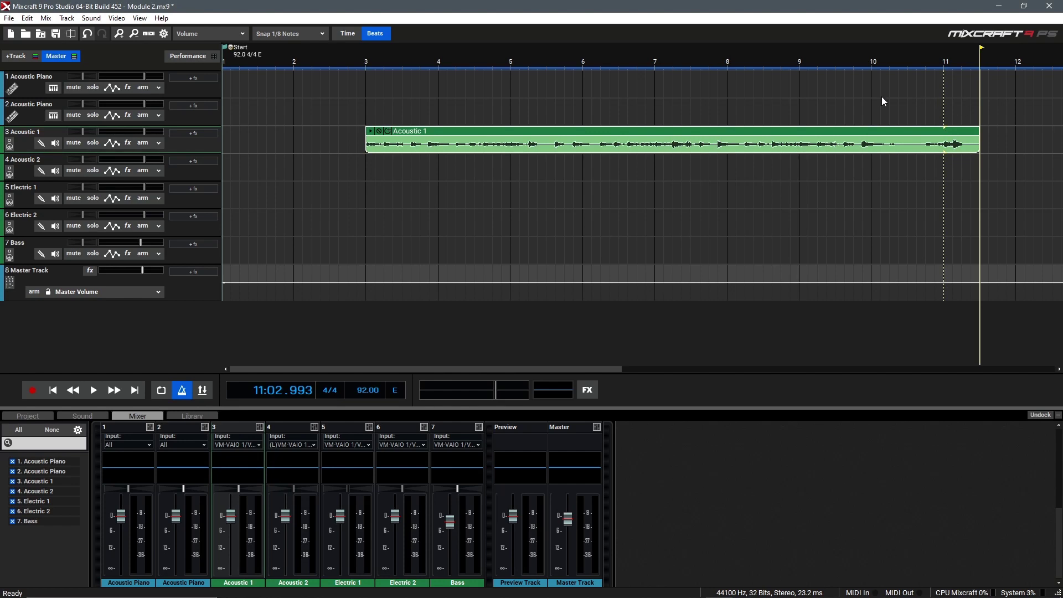
{"action": "left_click", "coordinate": [25, 168]}
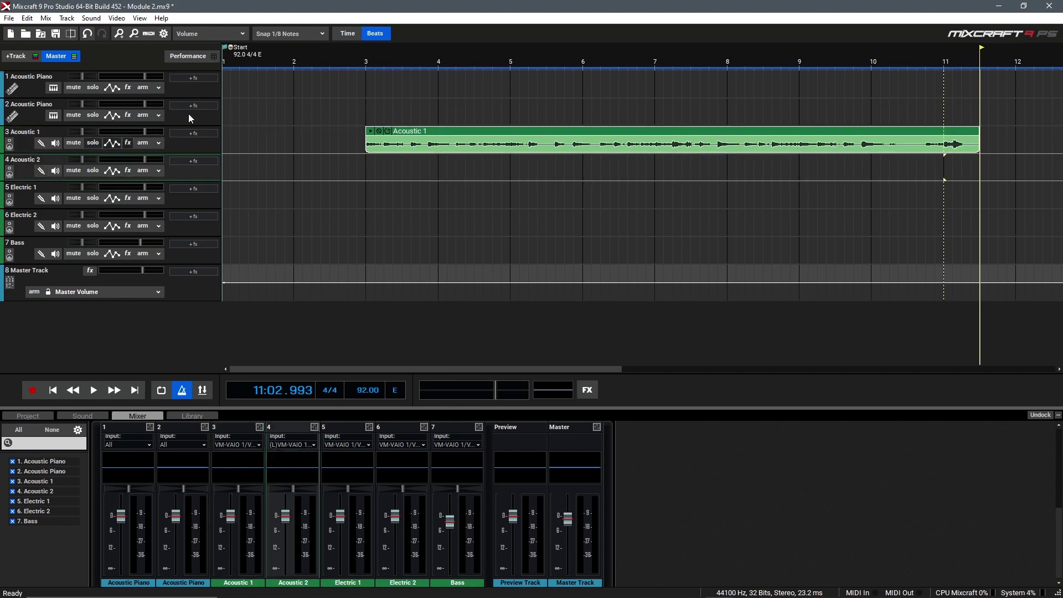
{"action": "left_click", "coordinate": [224, 60]}
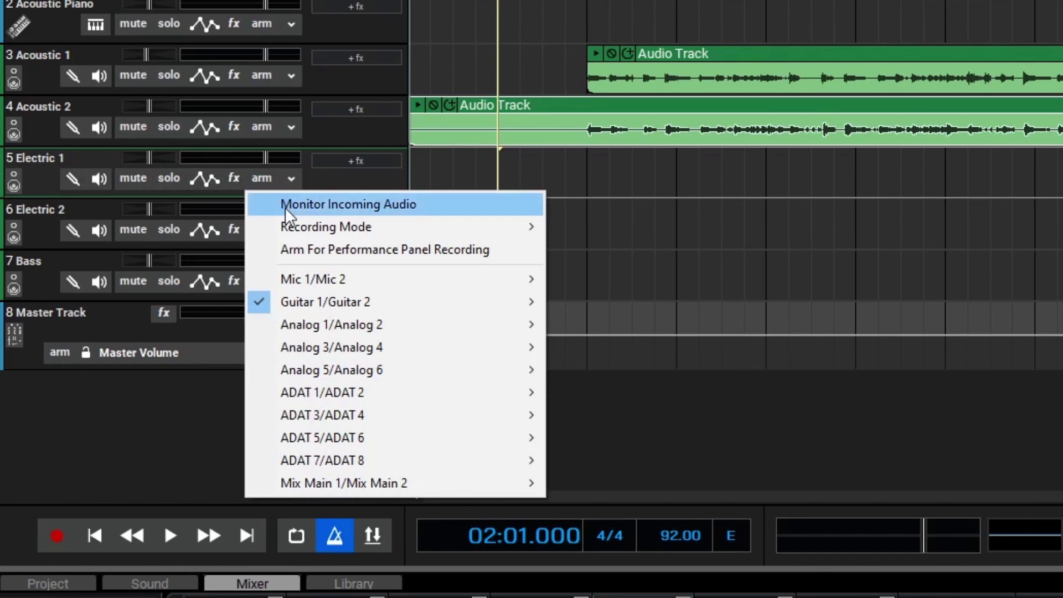
Step: Arm Electric 1 on Guitar 1/Guitar 2 Left Channel (Input 1)
{"action": "mouse_move", "coordinate": [335, 304]}
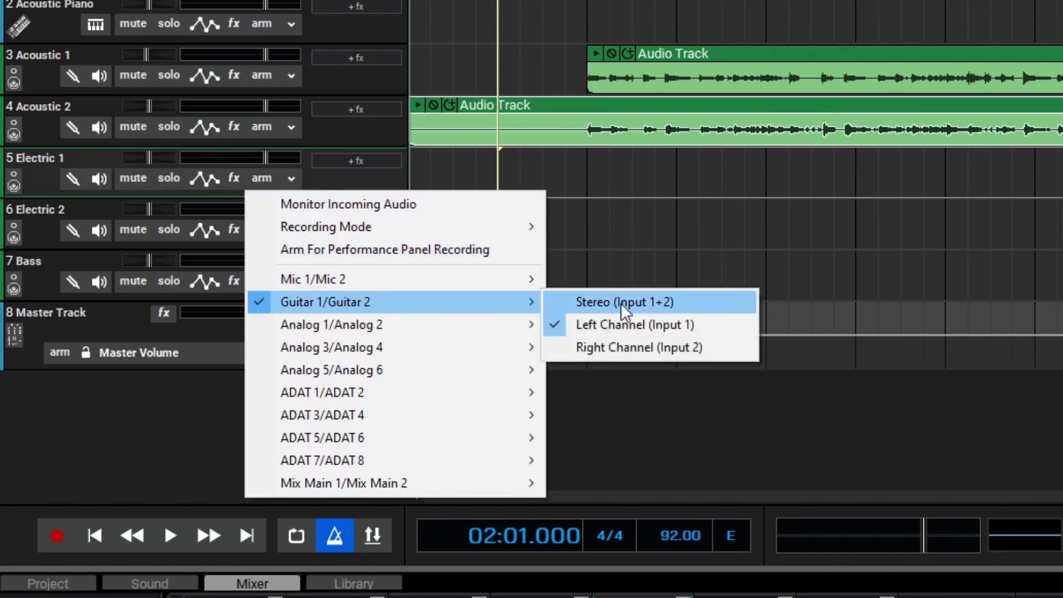
{"action": "left_click", "coordinate": [673, 322]}
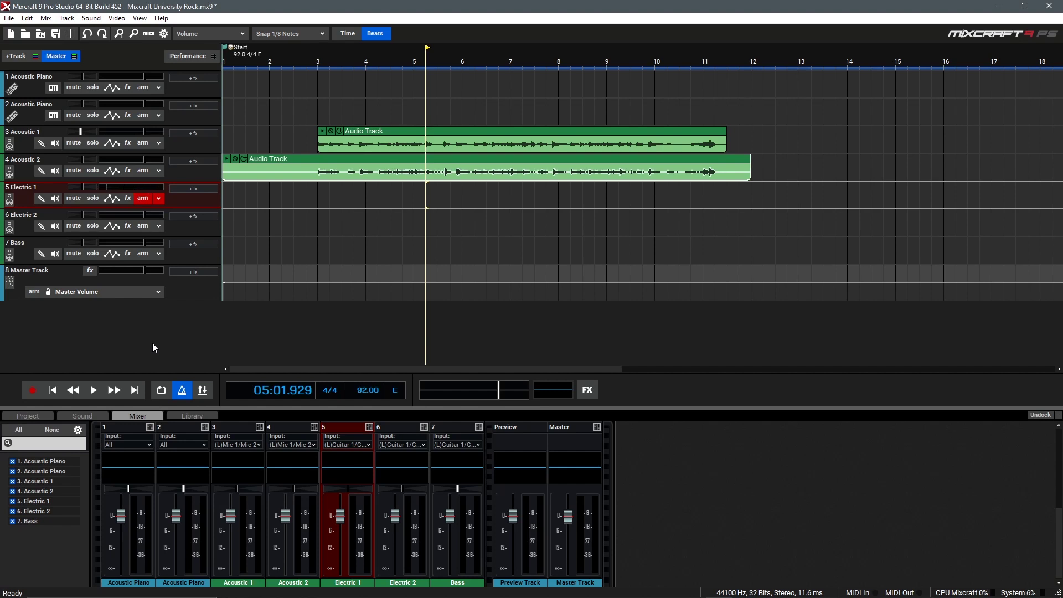
{"action": "left_click", "coordinate": [32, 389]}
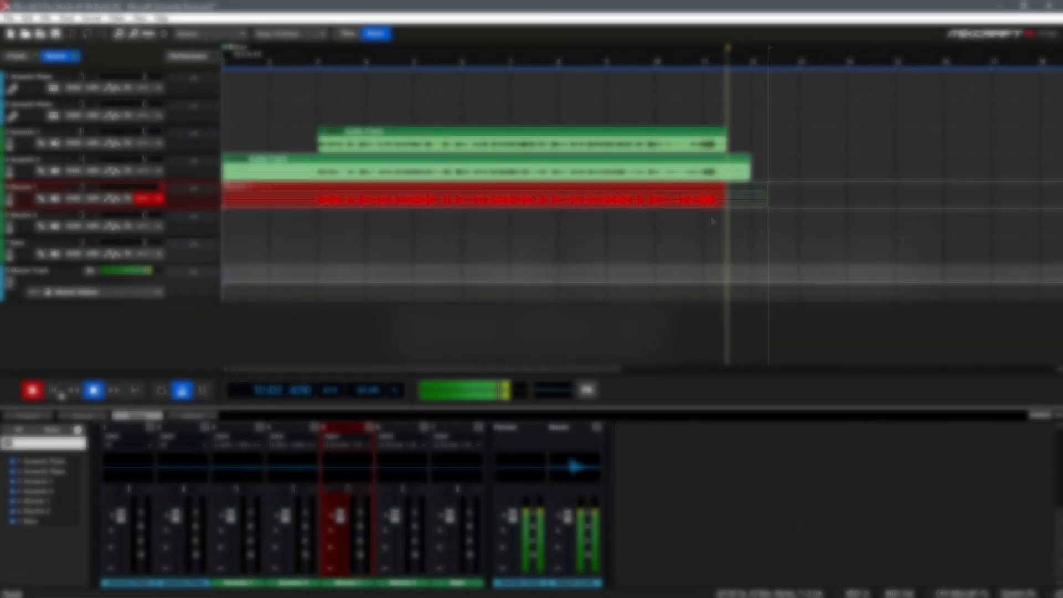
{"action": "key", "text": "space"}
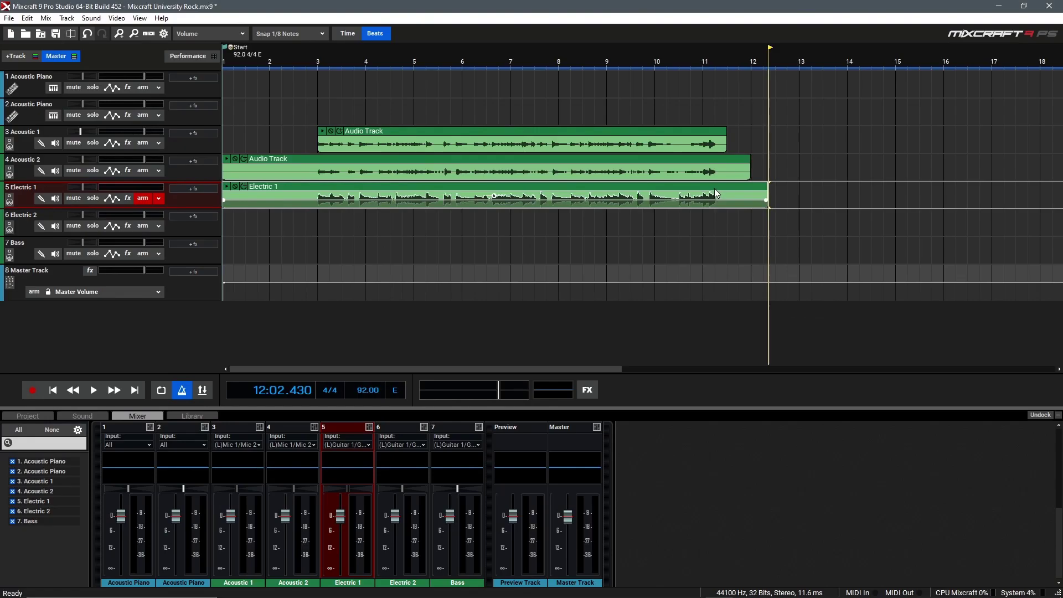
{"action": "left_click", "coordinate": [715, 190]}
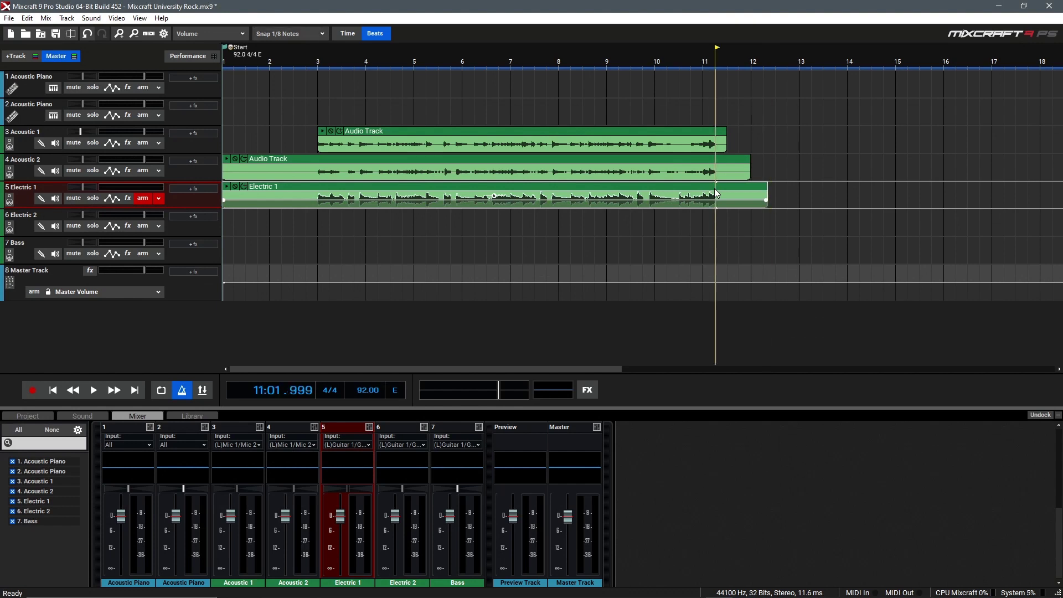
{"action": "key", "text": "Delete"}
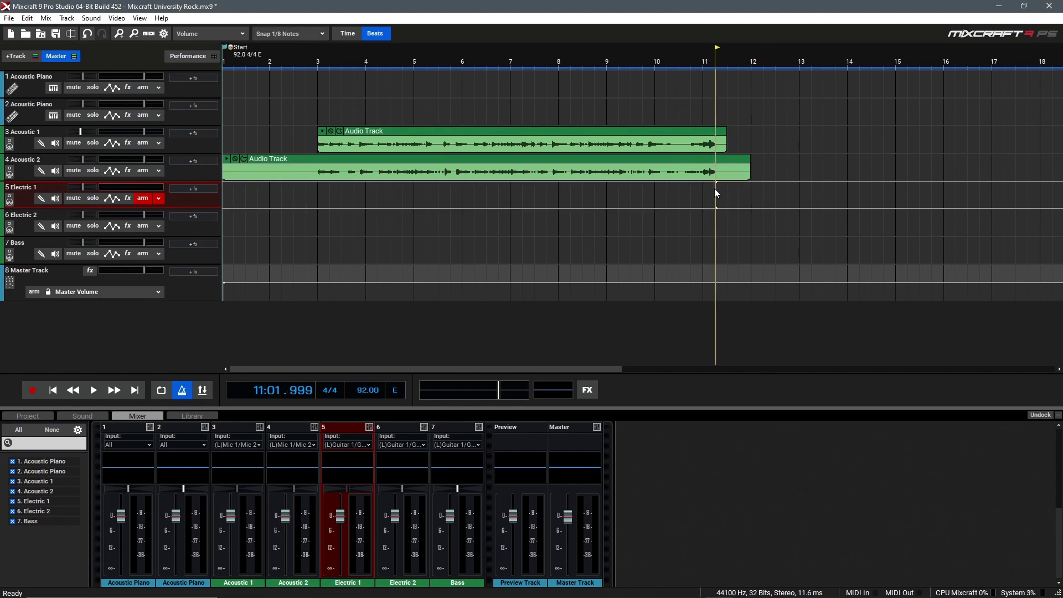
Step: Record Electric 1 and Electric 2 takes from bar 1
{"action": "left_click", "coordinate": [224, 64]}
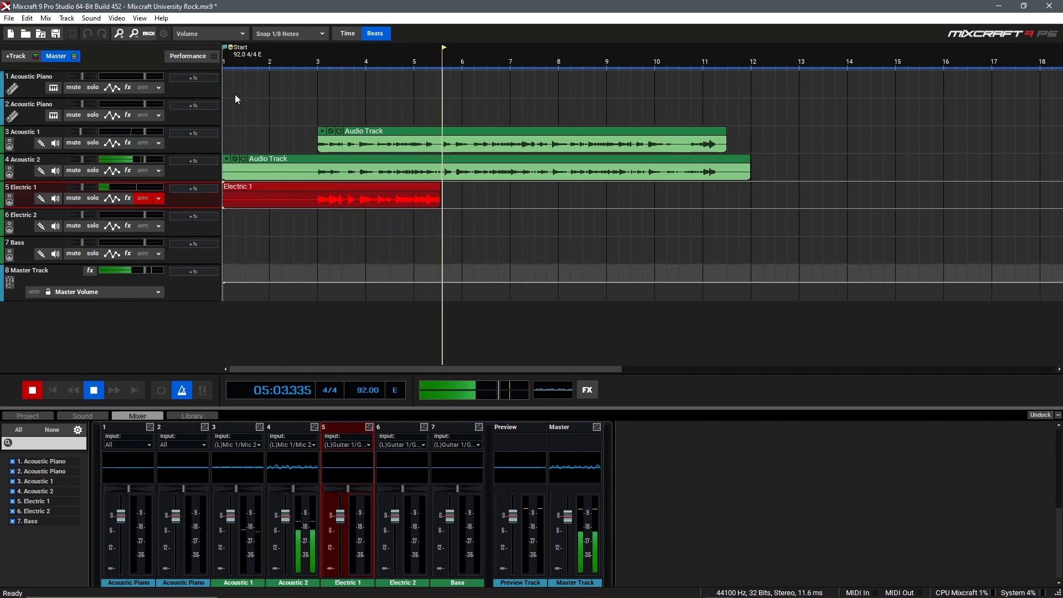
{"action": "key", "text": "space"}
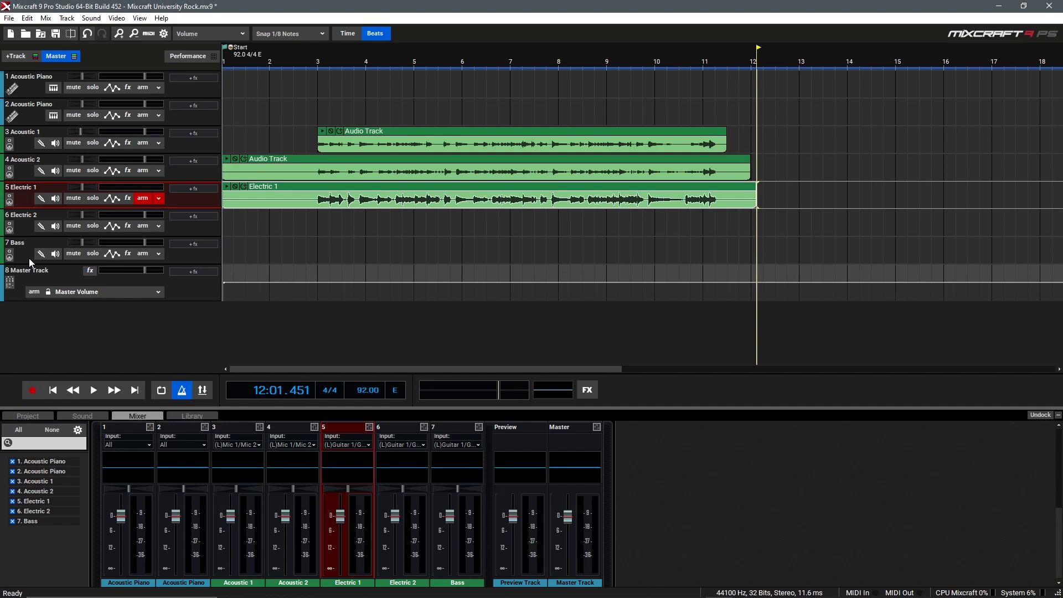
{"action": "left_click", "coordinate": [61, 221]}
{"action": "key", "text": "Home"}
{"action": "key", "text": "r"}
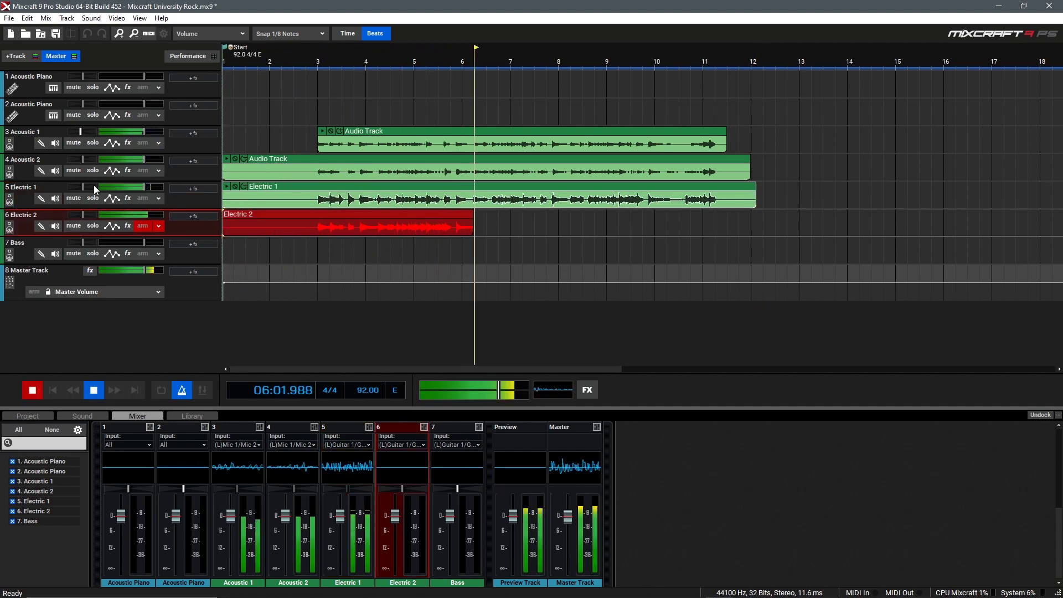
{"action": "key", "text": "space"}
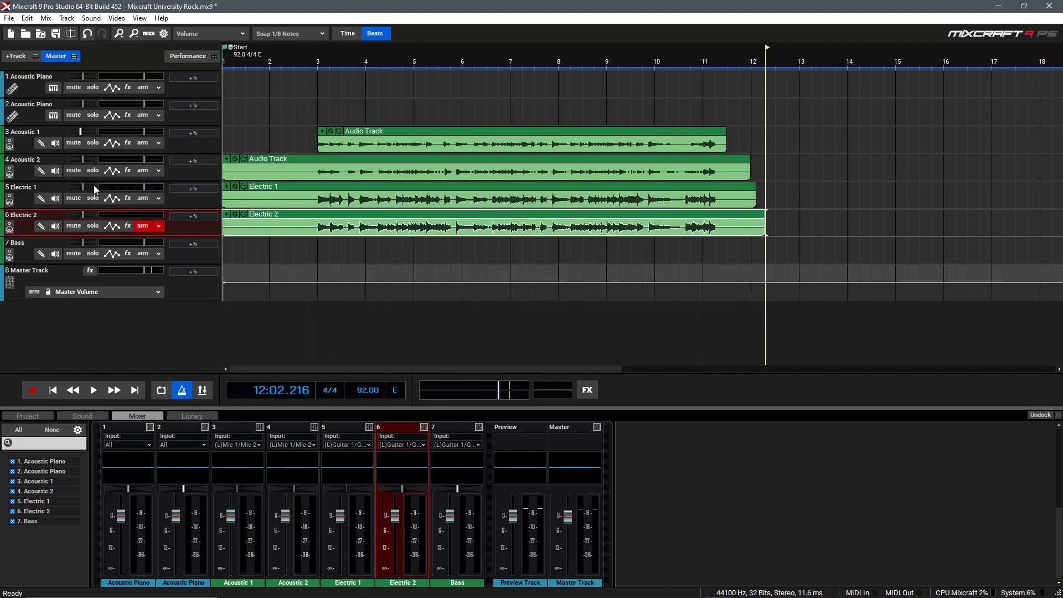
Step: Rewind to bar 1 and start recording the Bass take
{"action": "key", "text": "Down"}
{"action": "left_click", "coordinate": [224, 63]}
{"action": "key", "text": "r"}
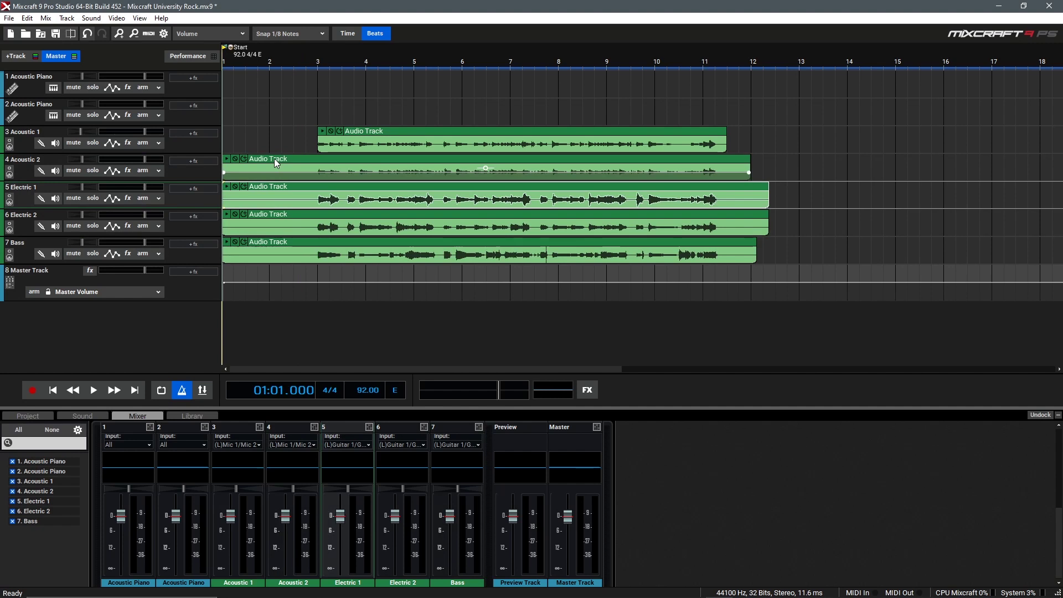
Step: Trim the Acoustic 2, Electric 1, Electric 2 and Bass clips' left edges to start at bar 3
{"action": "left_click", "coordinate": [275, 159]}
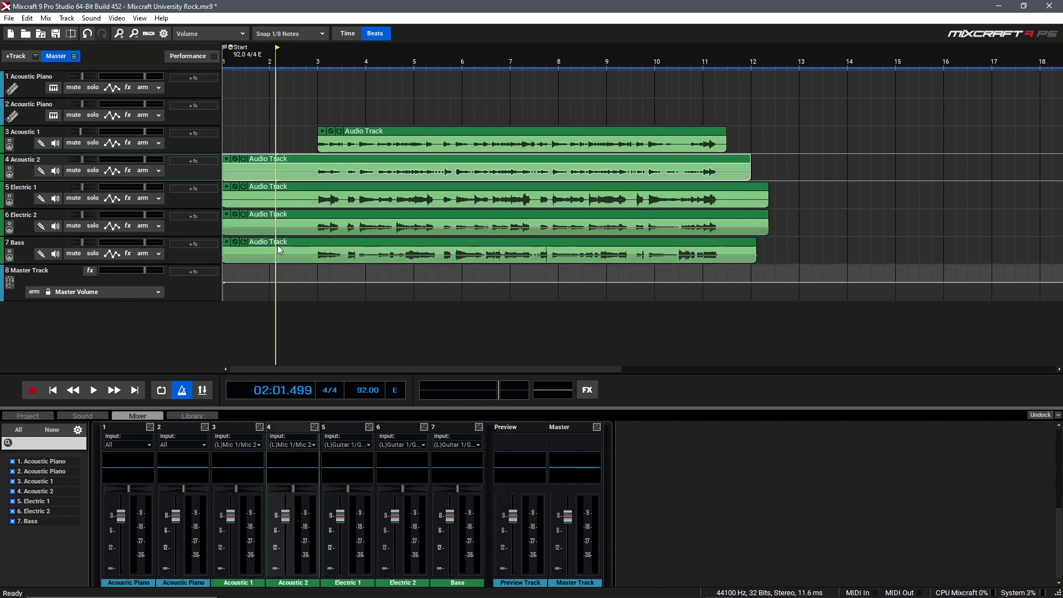
{"action": "left_click", "coordinate": [225, 177]}
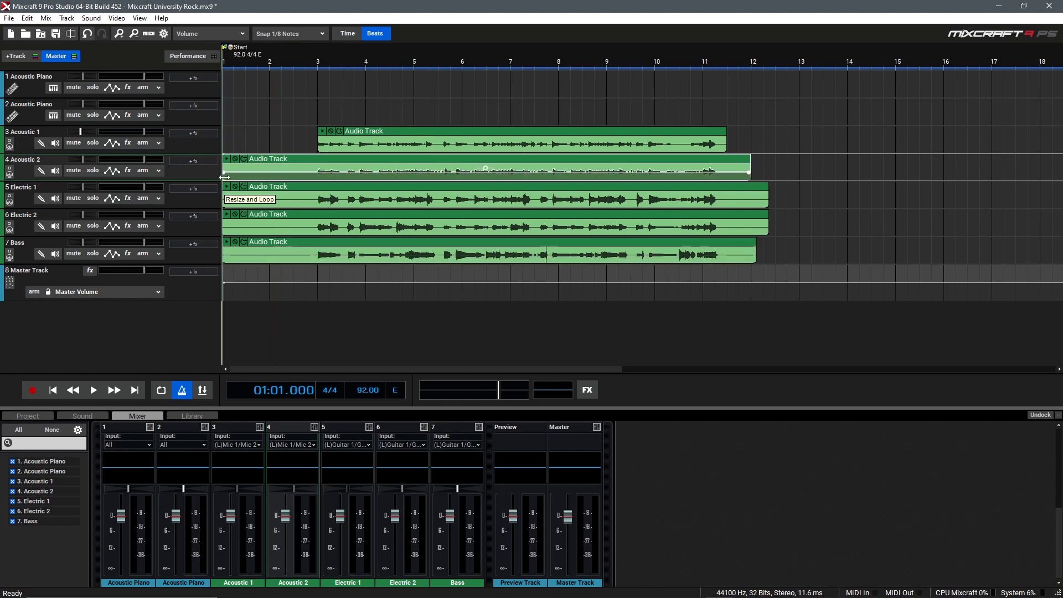
{"action": "left_click_drag", "start_coordinate": [224, 176], "coordinate": [317, 177]}
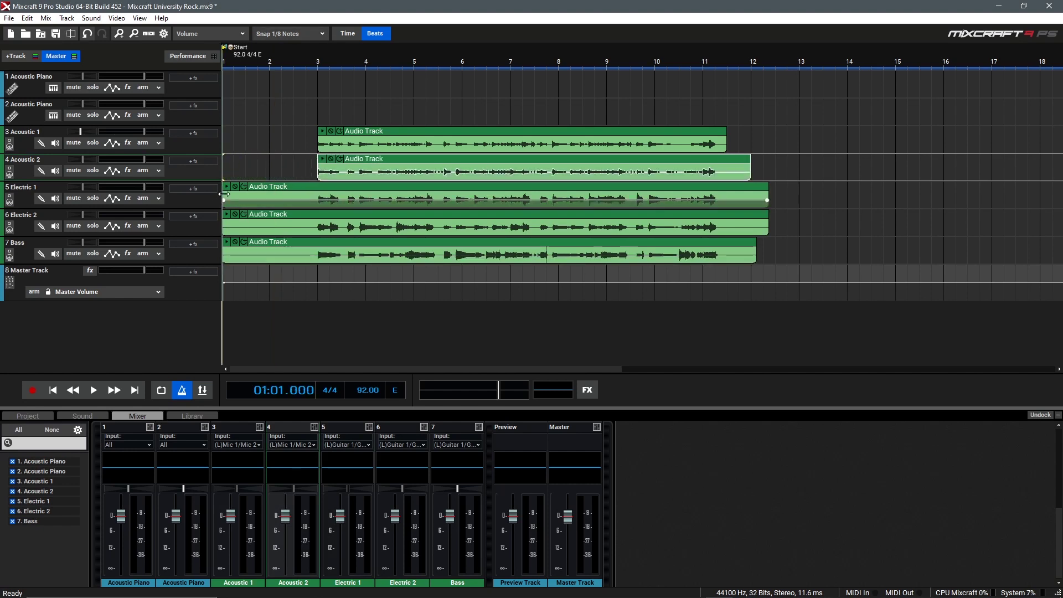
{"action": "left_click_drag", "start_coordinate": [224, 193], "coordinate": [308, 201]}
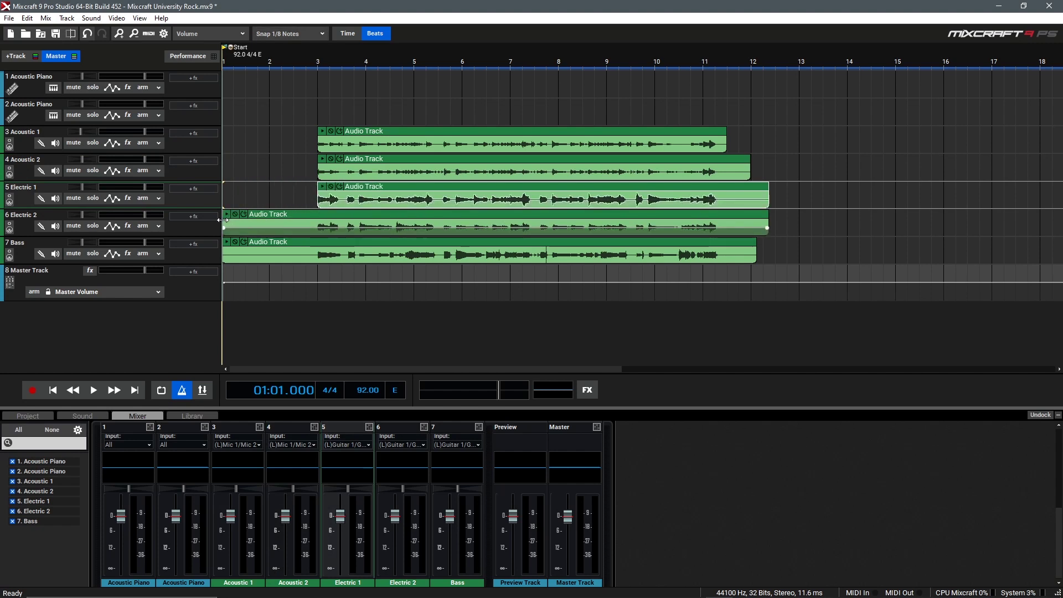
{"action": "left_click_drag", "start_coordinate": [222, 219], "coordinate": [317, 220]}
{"action": "left_click_drag", "start_coordinate": [222, 247], "coordinate": [317, 247]}
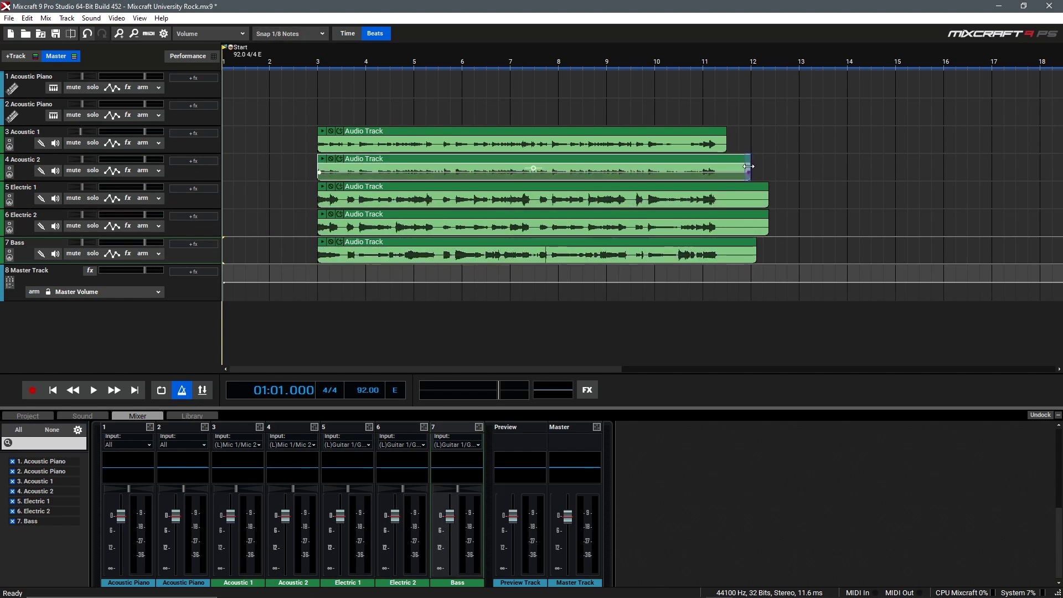
Step: Trim the clip ends to about bar 11.5 to match Acoustic 1, and set the playhead before bar 3
{"action": "left_click_drag", "start_coordinate": [748, 166], "coordinate": [728, 208]}
{"action": "left_click_drag", "start_coordinate": [754, 241], "coordinate": [730, 240]}
{"action": "left_click", "coordinate": [295, 65]}
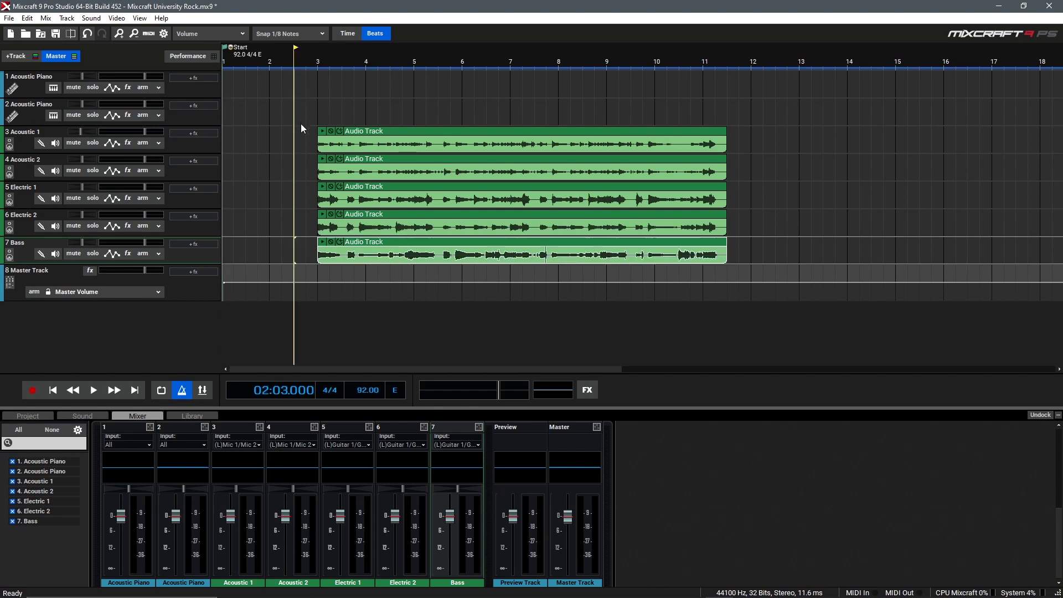
Step: Play the five aligned clips from just before bar 3 to their shared ending near bar 11.4, then stop
{"action": "key", "text": "space"}
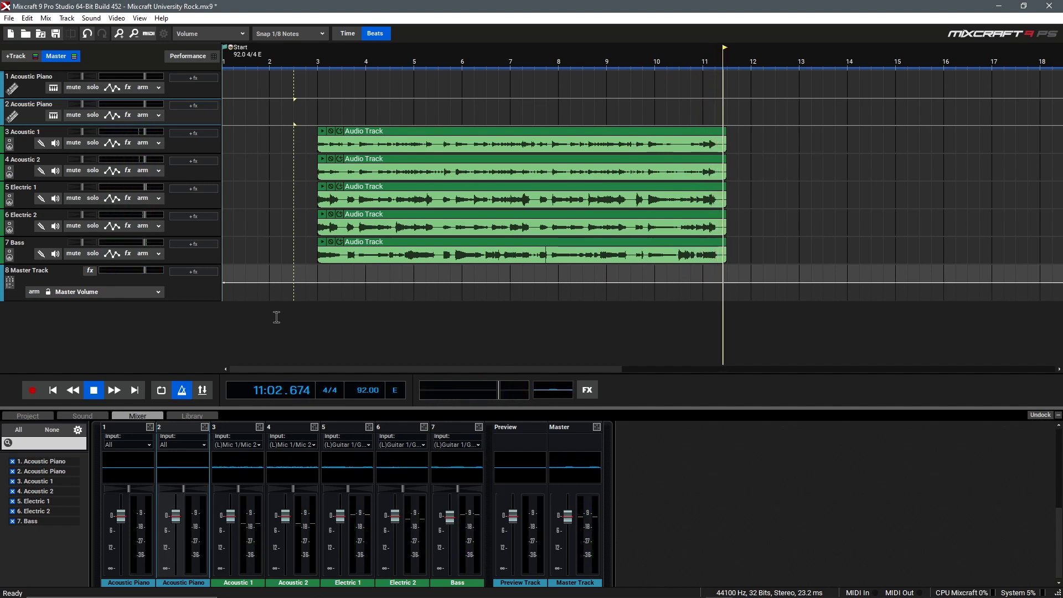
{"action": "key", "text": "space"}
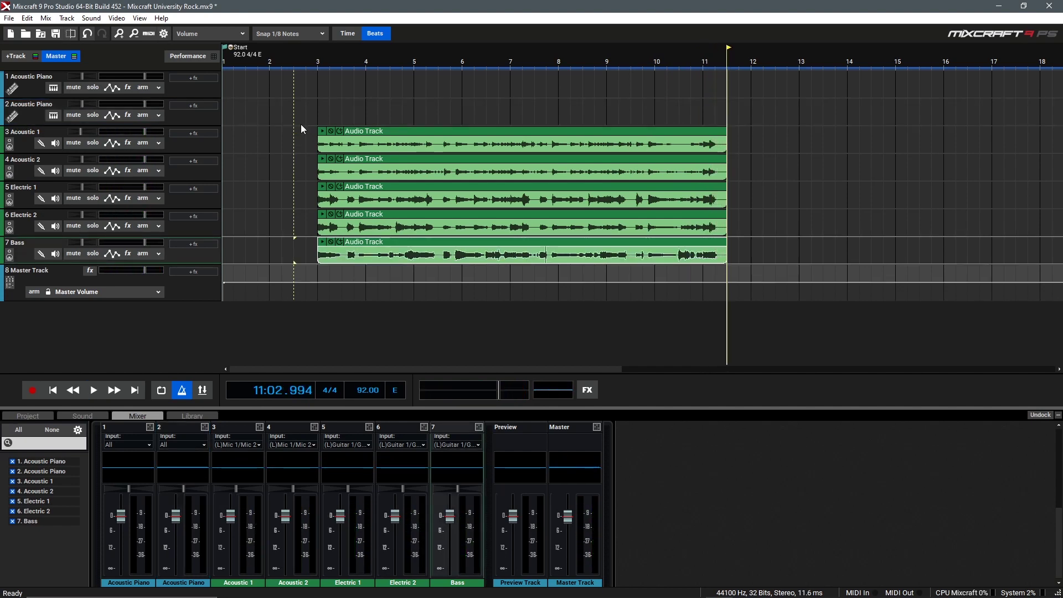